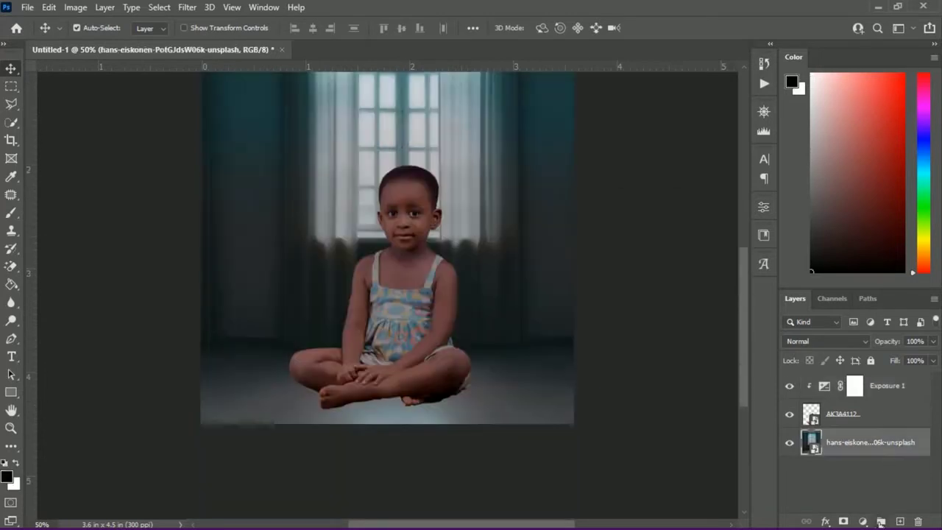
Add a Curves adjustment above the room background and clip it to that background layer.
drag(591, 416, 594, 415)
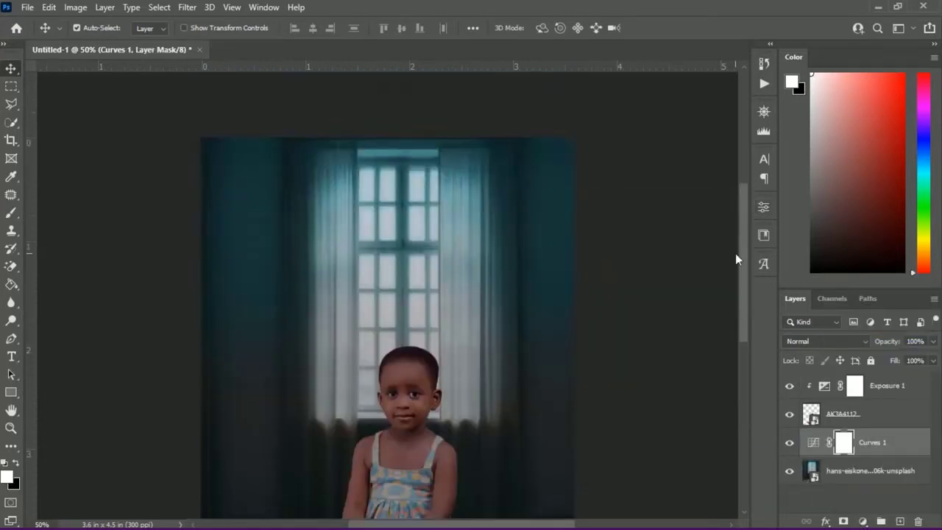
alt+click(835, 455)
Create a new layer beneath the child and set up an enlarged soft brush with a flattened tip.
click(847, 414)
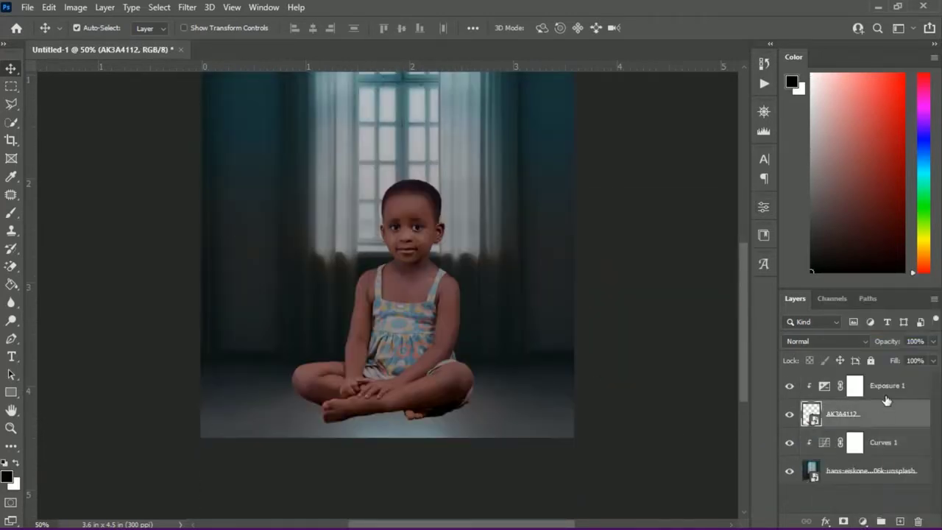
ctrl+click(900, 521)
key(b)
click(96, 30)
click(96, 30)
key(Return)
drag(38, 96, 38, 84)
key(bracketright)
key(bracketright)
key(bracketright)
key(bracketright)
Paint a soft black shadow under the child's legs at 40% flow and shift it slightly into place.
click(96, 29)
click(384, 406)
click(377, 407)
key(ctrl+z)
click(96, 30)
click(402, 28)
drag(442, 46, 428, 46)
click(388, 410)
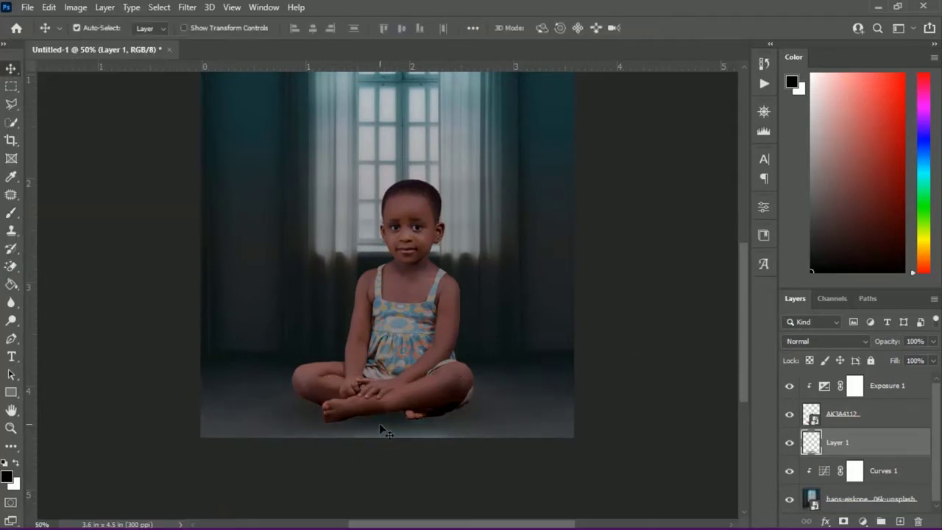
drag(380, 428, 381, 434)
Add a layer mask to the child layer and restore a round brush tip at 20 px.
click(882, 416)
click(96, 29)
drag(39, 84, 38, 96)
key(Return)
key(bracketleft)
key(bracketleft)
key(bracketleft)
key(bracketleft)
key(bracketleft)
key(bracketleft)
key(bracketleft)
key(ctrl+plus)
scroll(419, 375, down, 2)
key(bracketleft)
key(bracketleft)
key(bracketleft)
key(bracketleft)
key(bracketleft)
key(bracketleft)
key(bracketleft)
key(bracketleft)
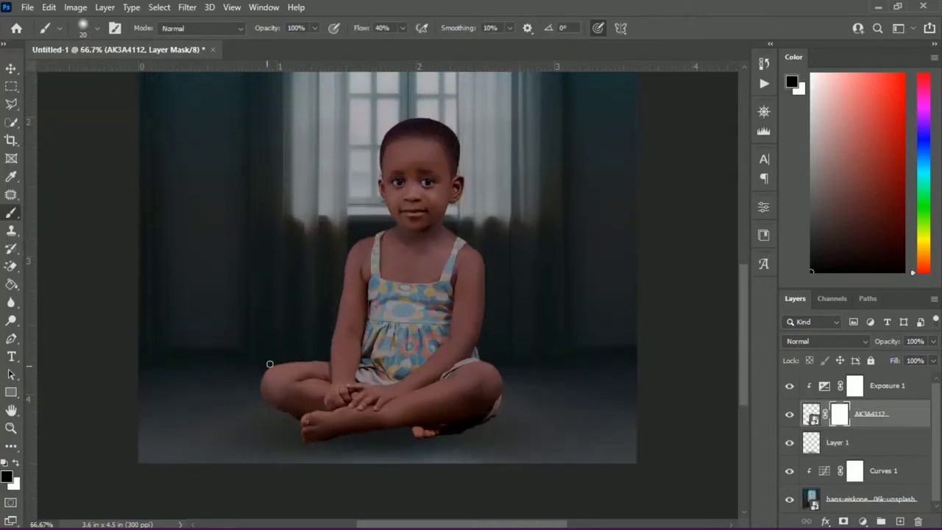
Soften the edges of the child's legs and arm on the mask with a 15 px brush.
key(ctrl+plus)
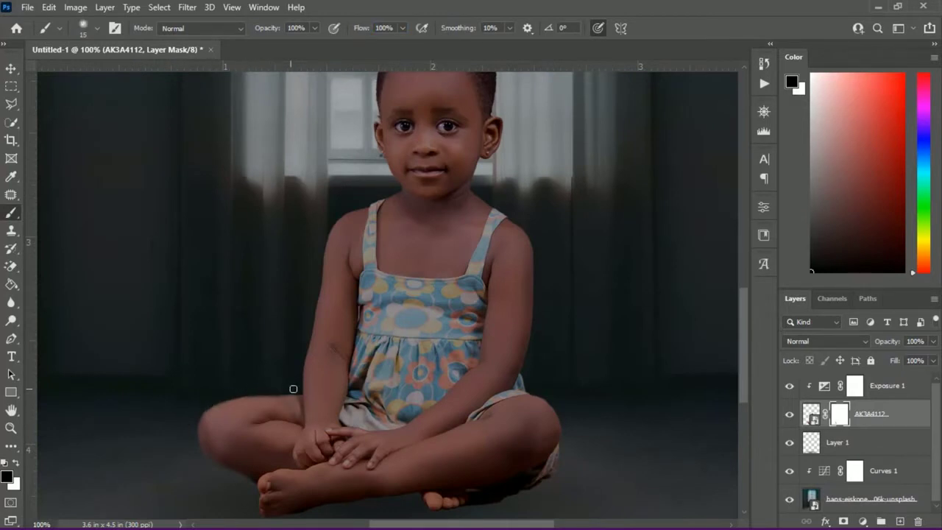
scroll(277, 421, down, 4)
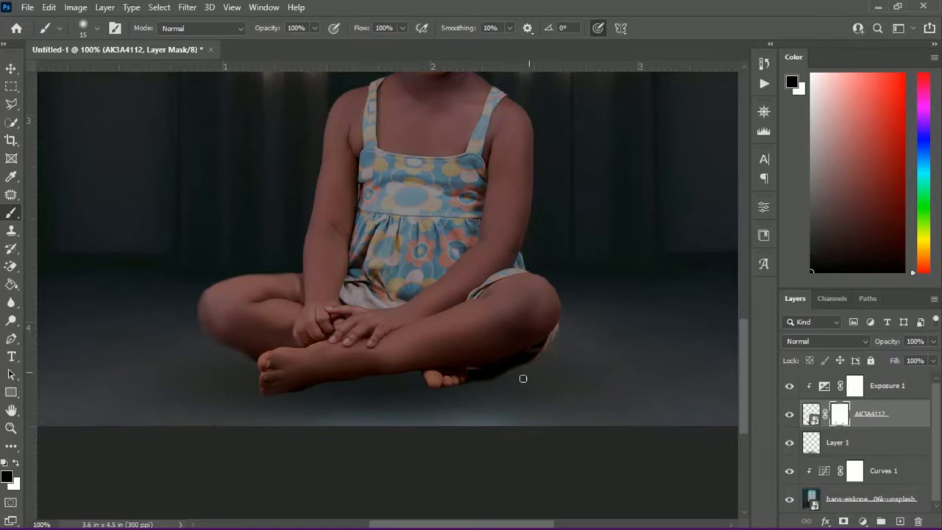
scroll(574, 370, up, 4)
key(ctrl+minus)
Add a new layer above the child's Exposure adjustment and place the book stack image there.
key(v)
drag(743, 303, 744, 283)
click(887, 386)
click(900, 521)
click(27, 7)
click(62, 291)
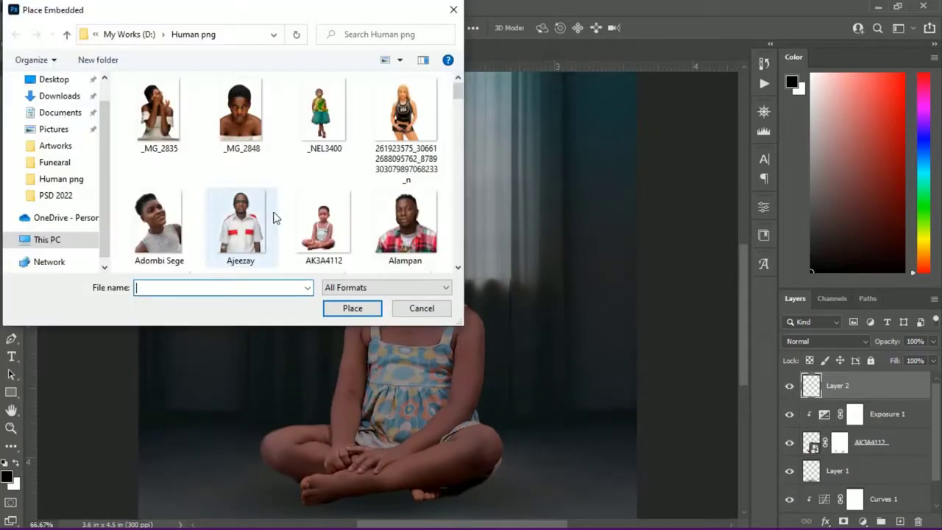
key(Escape)
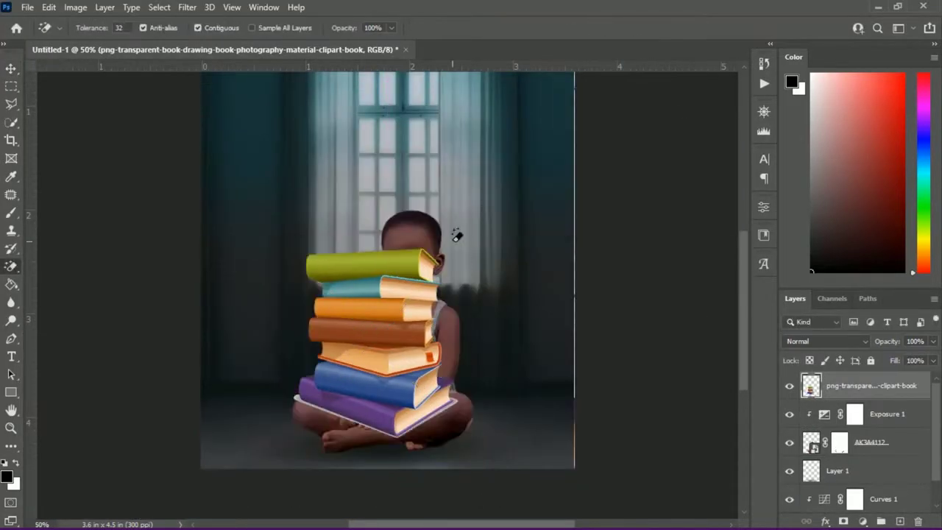
Send the book stack behind the child and scale it down to sit on the floor beside the child.
key(v)
key(ctrl+bracketleft)
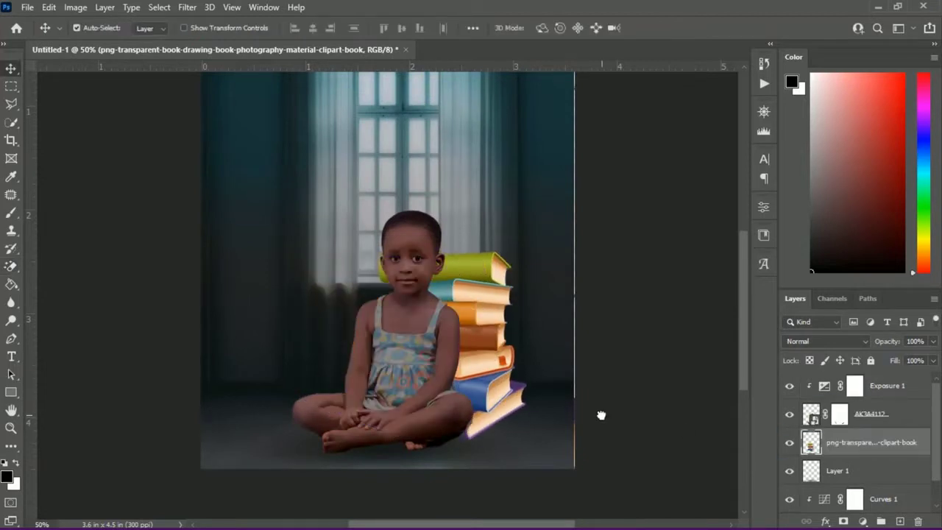
key(ctrl+t)
key(Return)
Add a clipped Exposure adjustment that darkens the book stack.
click(863, 521)
click(847, 358)
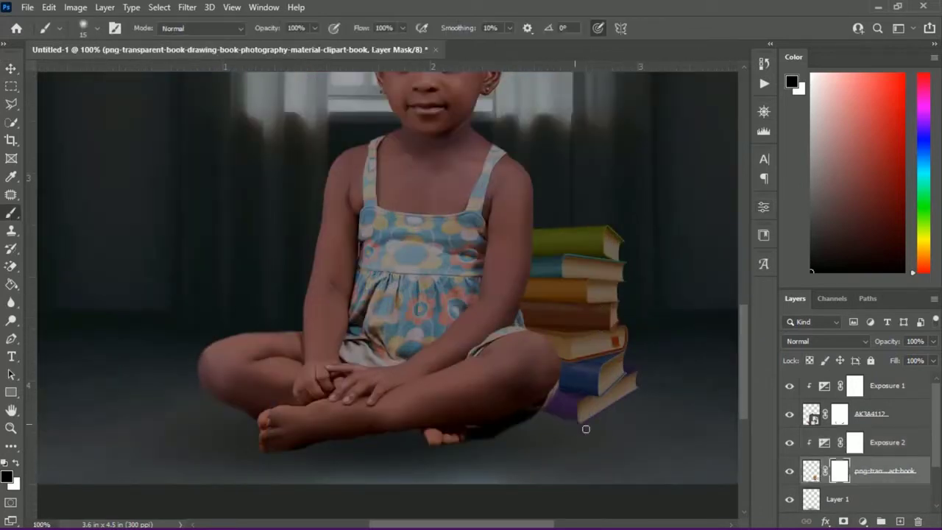
Create a new layer beneath the books and set a soft 90 px brush with its tip angled to 166°.
click(837, 499)
click(900, 521)
drag(935, 415, 935, 432)
key(bracketright)
key(bracketright)
key(bracketright)
key(bracketright)
key(bracketright)
key(bracketright)
key(bracketright)
key(bracketright)
key(bracketright)
key(bracketright)
key(bracketright)
click(97, 28)
drag(57, 77, 29, 86)
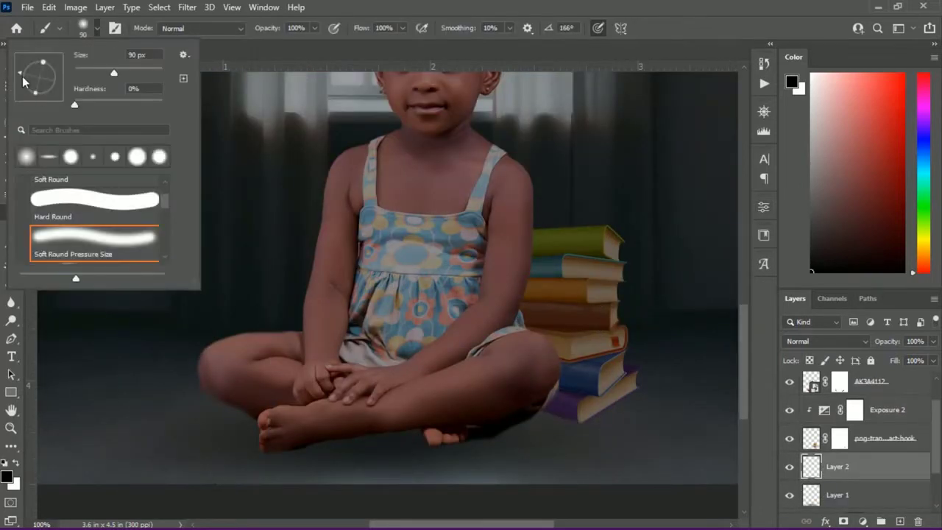
Enlarge the brush to 200 px, paint a soft shadow under the books and move it into position.
key(bracketright)
key(bracketright)
key(bracketright)
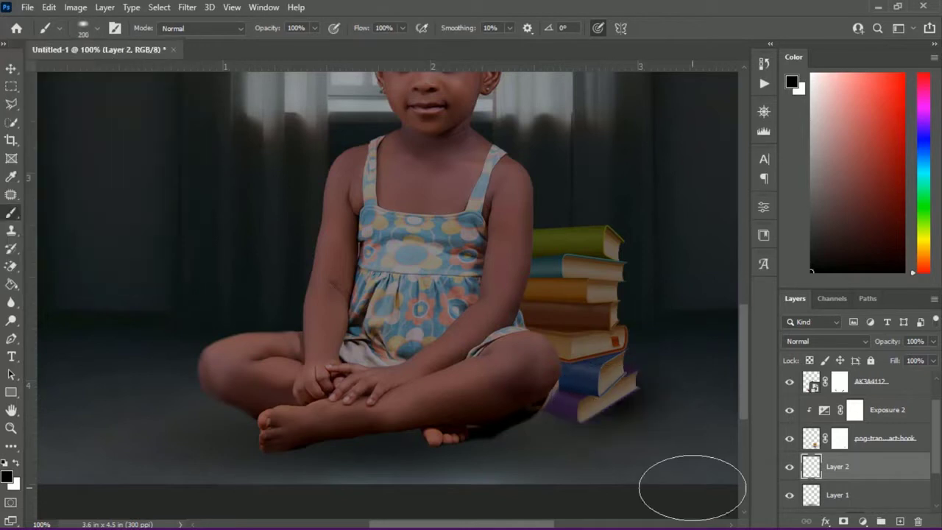
drag(623, 379, 603, 401)
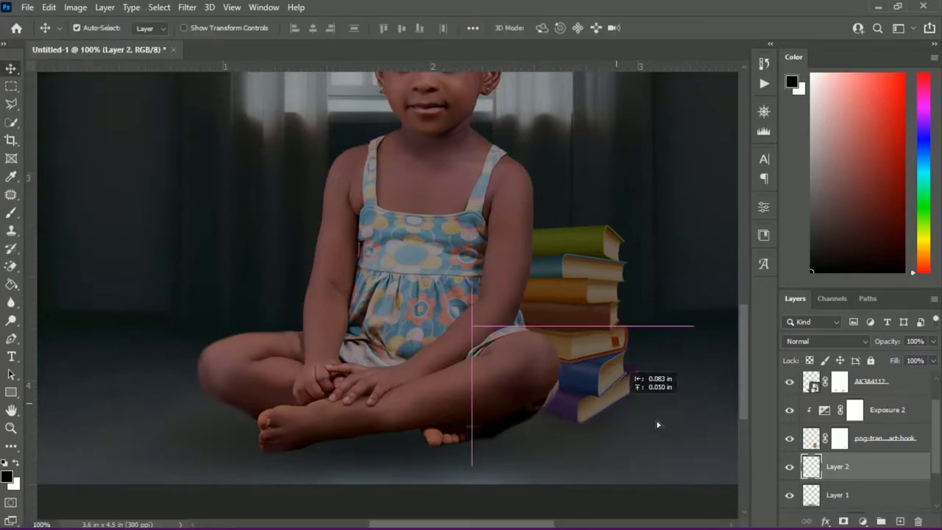
key(ctrl+minus)
key(ctrl+minus)
scroll(936, 432, up, 1)
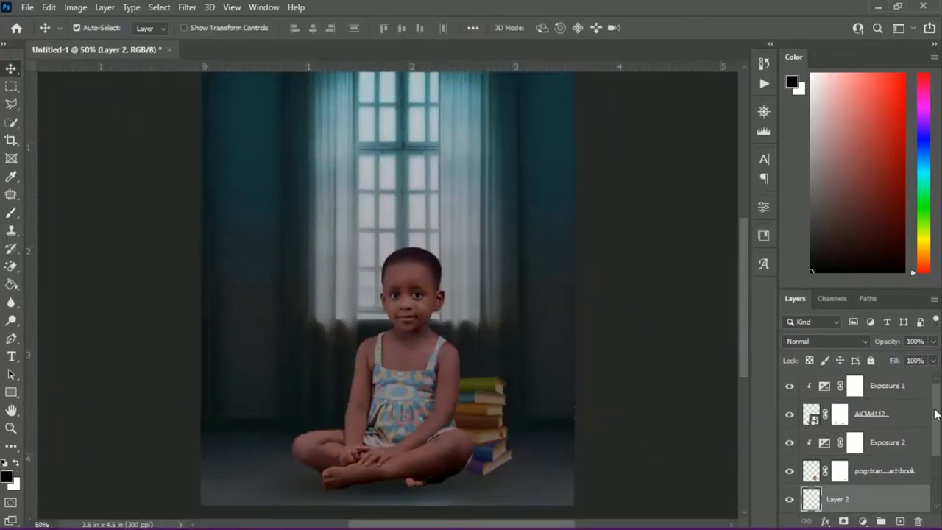
Add a new layer above the child's Exposure adjustment and place the school bag image behind the child.
scroll(744, 294, up, 2)
mouse_move(743, 275)
mouse_down()
mouse_move(744, 322)
mouse_move(744, 281)
mouse_up()
click(888, 386)
click(900, 522)
click(27, 7)
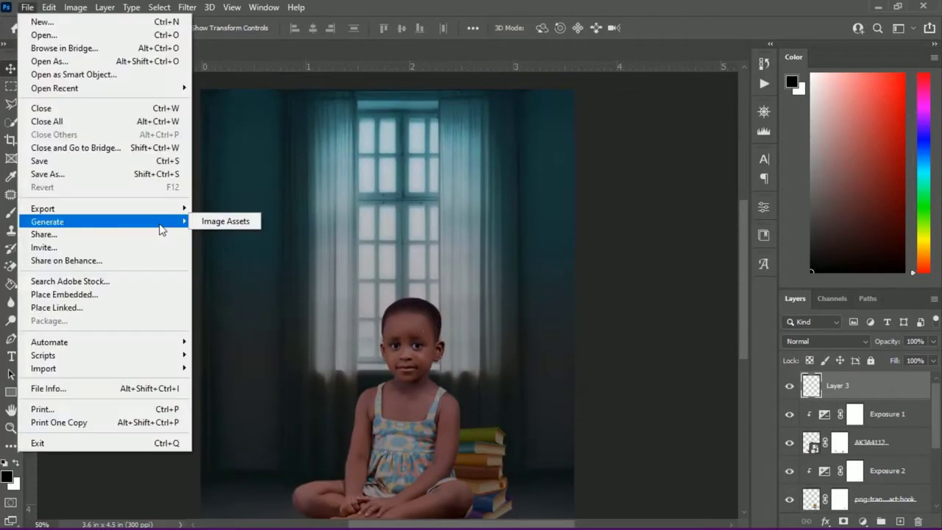
click(341, 289)
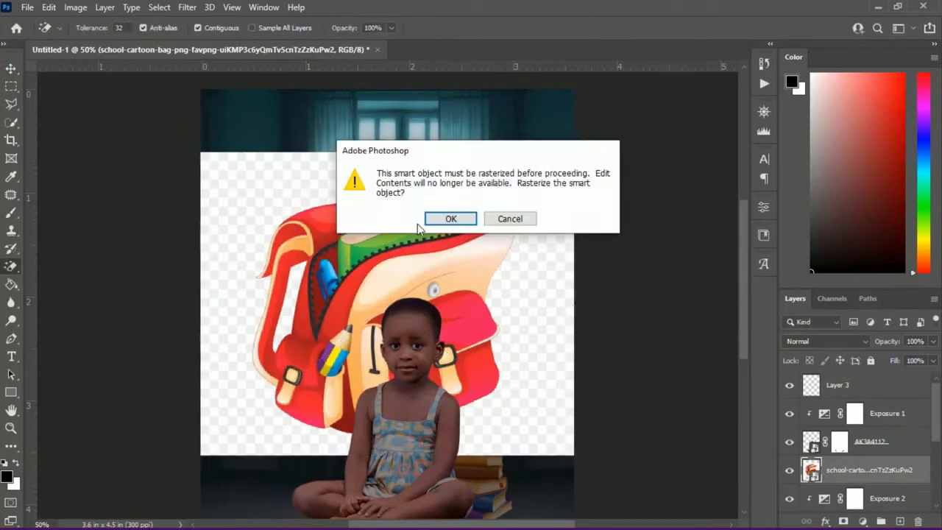
Rasterize the school bag image and erase its checkered background, including the area inside the strap.
key(Return)
click(239, 251)
click(296, 278)
Scale the school bag to about 41% and position it behind the child, on the side opposite the books.
key(ctrl+t)
drag(253, 174, 314, 285)
scroll(375, 332, down, 3)
drag(376, 316, 337, 313)
drag(287, 274, 306, 286)
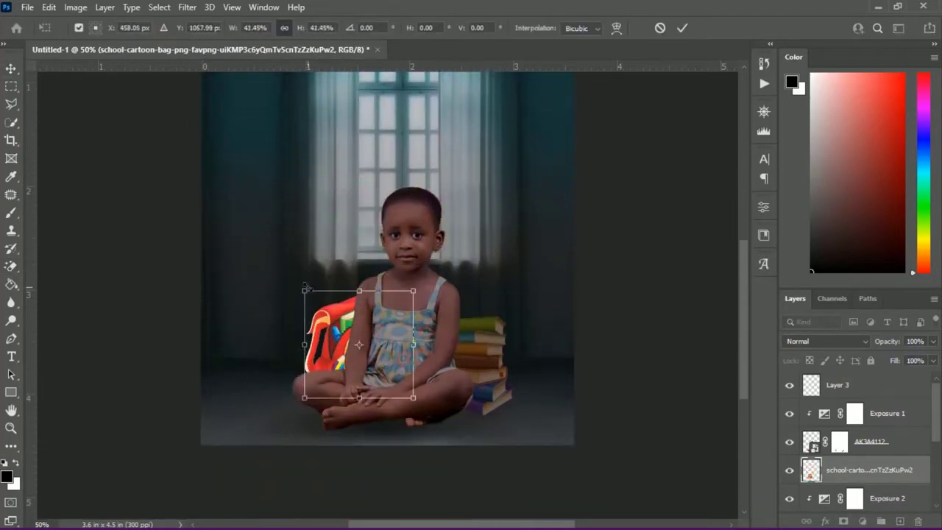
Add an Exposure adjustment clipped to the school bag and set the exposure to about -2.61.
click(863, 521)
click(854, 351)
click(646, 436)
drag(645, 280, 615, 283)
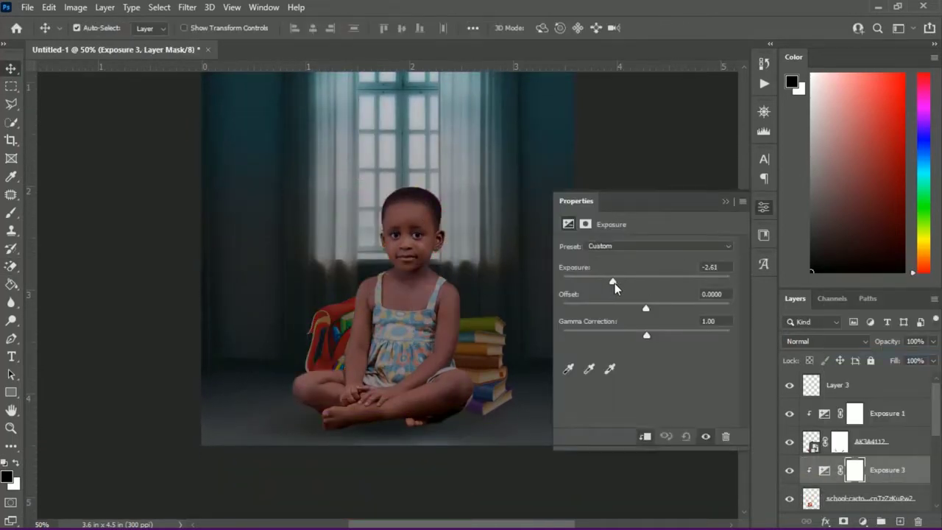
click(726, 201)
Mask the school bag layer and clean up the gap inside its strap with a 10 px brush.
click(870, 498)
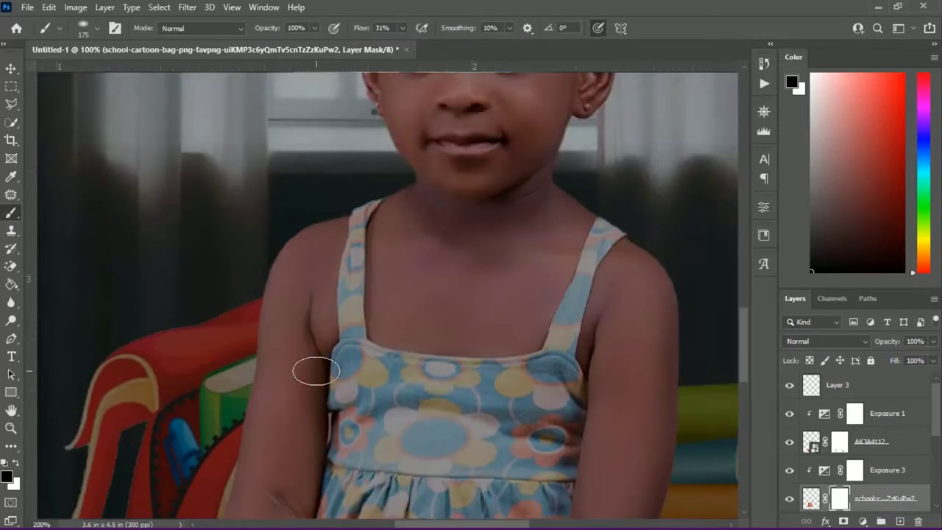
scroll(388, 295, down, 3)
click(60, 28)
double_click(117, 264)
key(ctrl+plus)
drag(473, 525, 444, 525)
drag(239, 204, 230, 255)
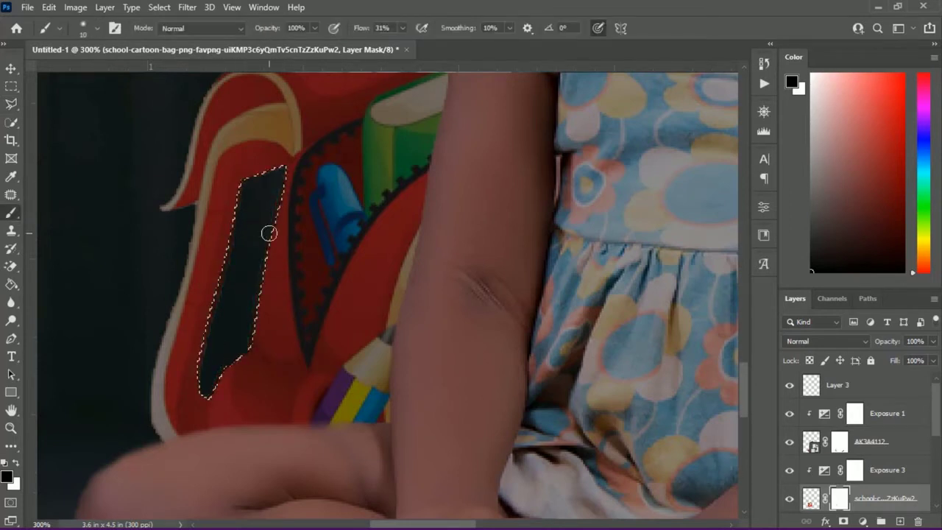
key(v)
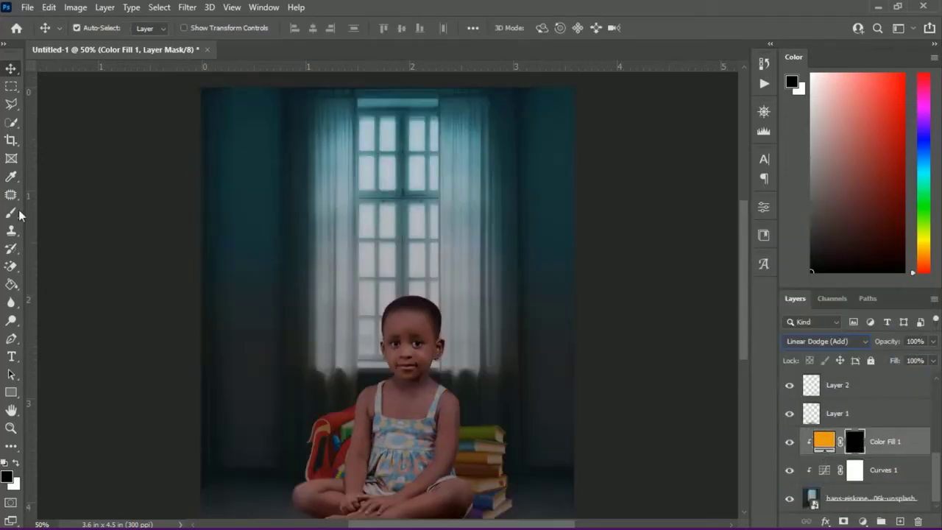
Try painting a broad orange glow over the window on the Color Fill mask and lower the layer's opacity to 73%.
click(11, 213)
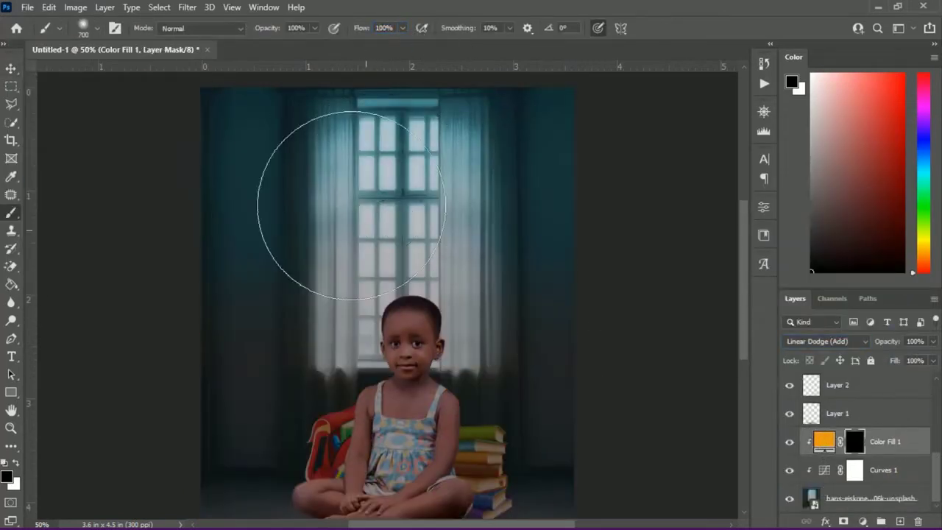
mouse_move(440, 212)
mouse_down()
mouse_move(326, 248)
mouse_move(438, 158)
mouse_up()
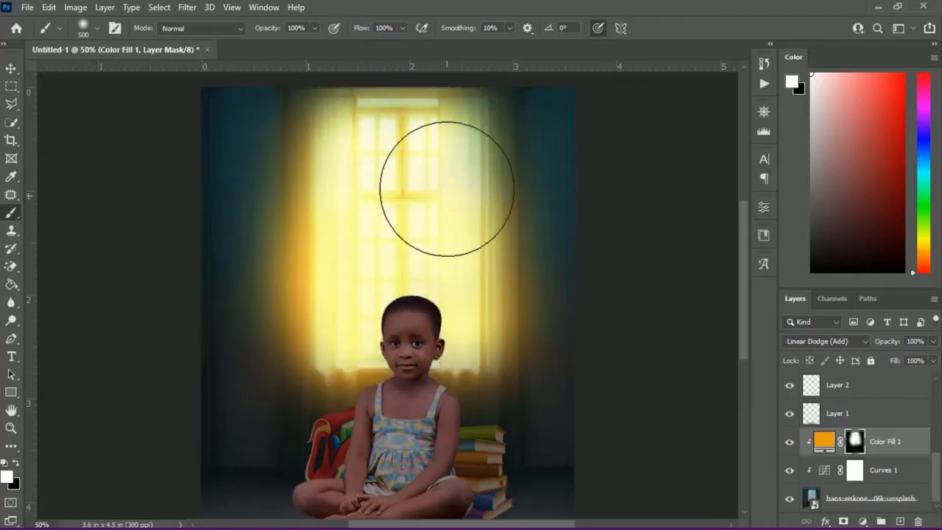
click(933, 340)
drag(935, 357, 913, 368)
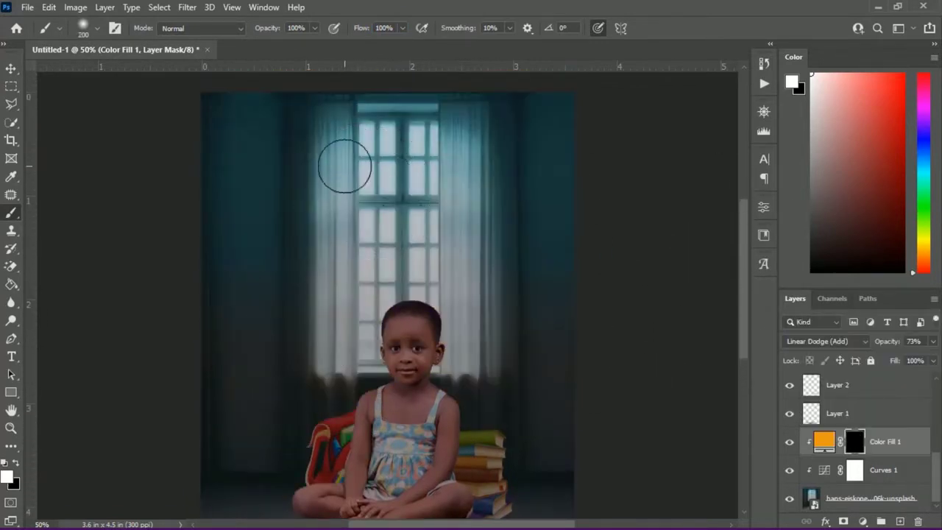
Paint the orange glow over the window and curtains on the Color Fill mask with a 150 px brush at 58% flow.
key(bracketleft)
key(bracketleft)
key(ctrl+z)
click(402, 28)
mouse_move(339, 124)
mouse_down()
mouse_move(336, 358)
mouse_move(480, 238)
mouse_move(482, 365)
mouse_move(368, 368)
mouse_move(484, 122)
mouse_move(337, 317)
mouse_move(375, 379)
mouse_up()
click(376, 46)
scroll(574, 173, up, 1)
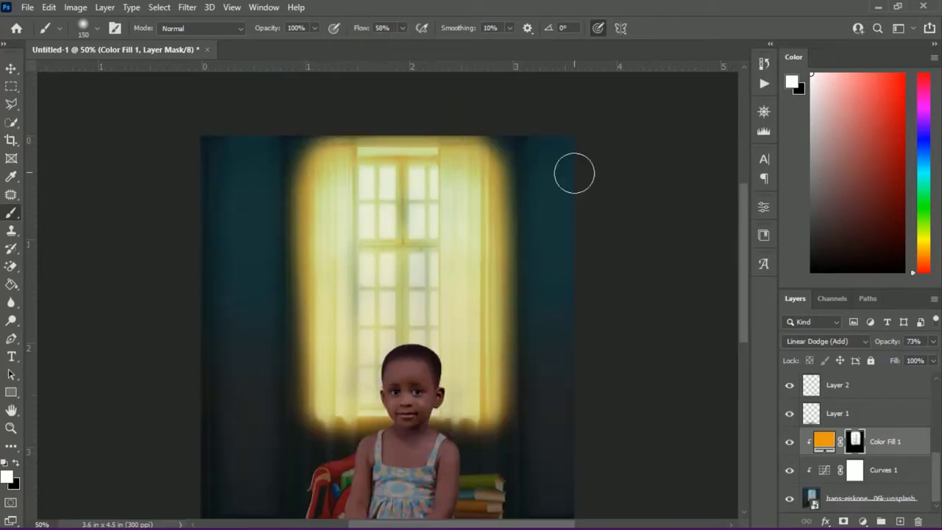
Adjust the orange Color Fill layer's opacity and blend mode and hide the layer.
click(934, 341)
drag(918, 358, 913, 358)
click(826, 341)
click(816, 322)
click(790, 441)
Add a Hue/Saturation adjustment above the background's Curves, colorize it warm orange and raise its saturation and lightness.
click(888, 473)
click(863, 521)
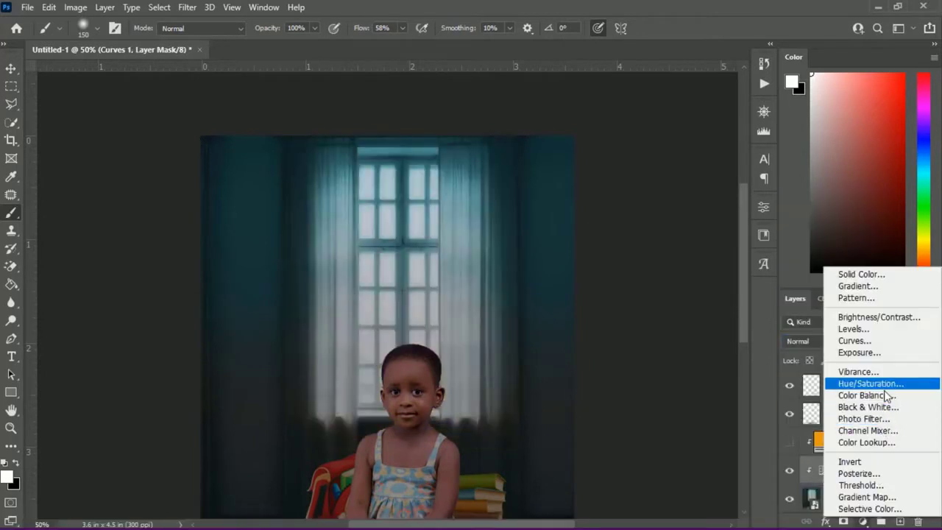
click(885, 384)
click(632, 372)
drag(565, 300, 577, 301)
drag(606, 327, 653, 327)
drag(646, 355, 653, 356)
click(726, 202)
Invert the background's Hue/Saturation mask and paint the orange tone back over the window, curtains and walls with a large brush.
mouse_move(744, 270)
mouse_down()
mouse_move(743, 331)
mouse_move(744, 263)
mouse_up()
key(ctrl+i)
key(bracketright)
key(bracketright)
key(bracketright)
key(bracketright)
key(bracketright)
key(bracketright)
key(bracketright)
key(bracketright)
key(bracketright)
mouse_move(222, 196)
mouse_down()
mouse_move(561, 223)
mouse_move(324, 359)
mouse_up()
scroll(557, 240, down, 4)
drag(557, 240, 522, 261)
scroll(577, 375, down, 3)
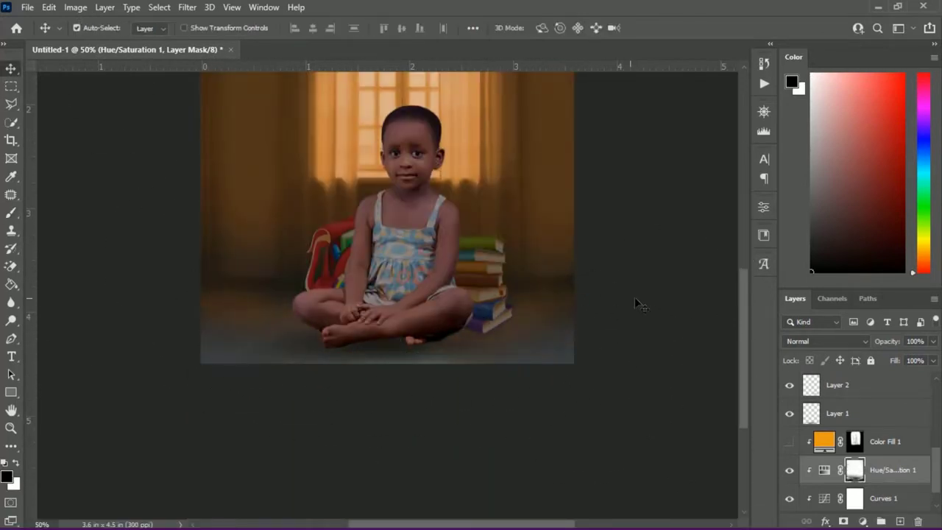
Add a Hue/Saturation adjustment clipped to the child, colorize it light orange and raise its saturation and lightness.
key(ctrl+plus)
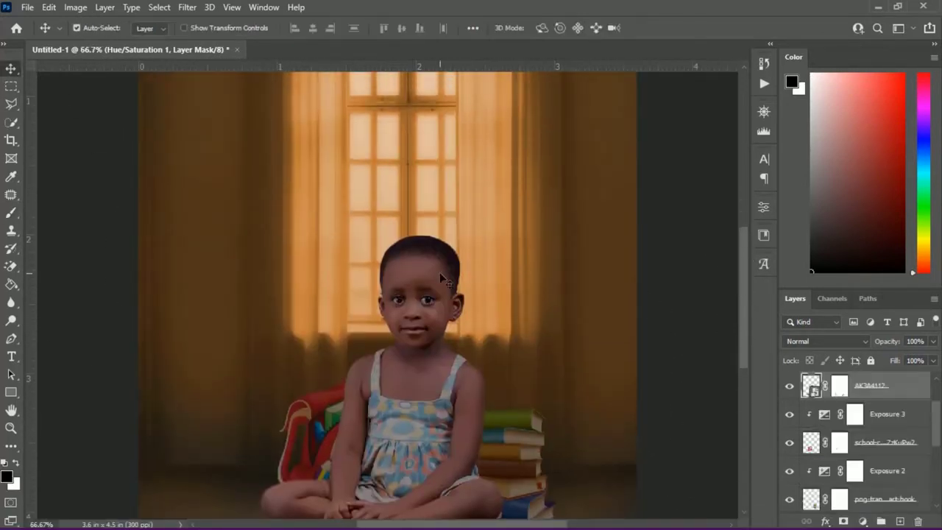
click(863, 521)
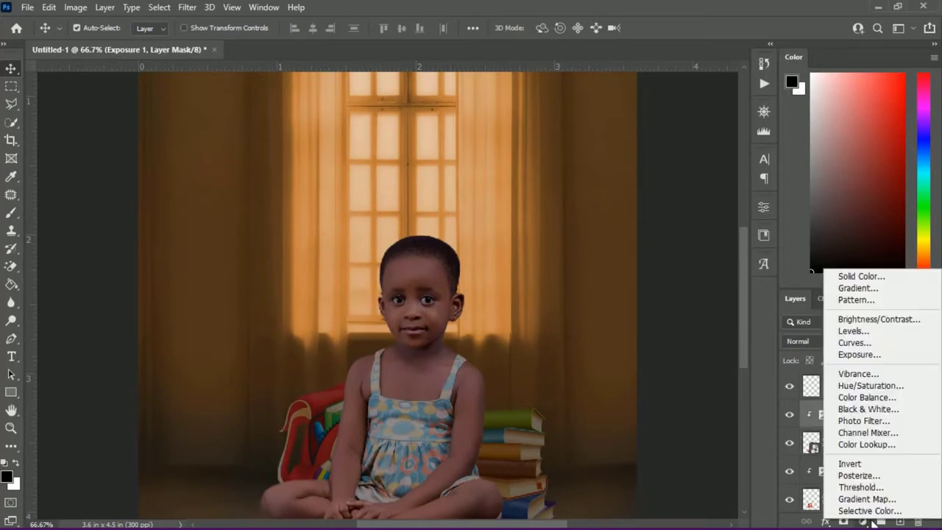
click(871, 386)
click(632, 373)
key(ctrl+alt+g)
drag(565, 300, 581, 302)
drag(605, 327, 677, 352)
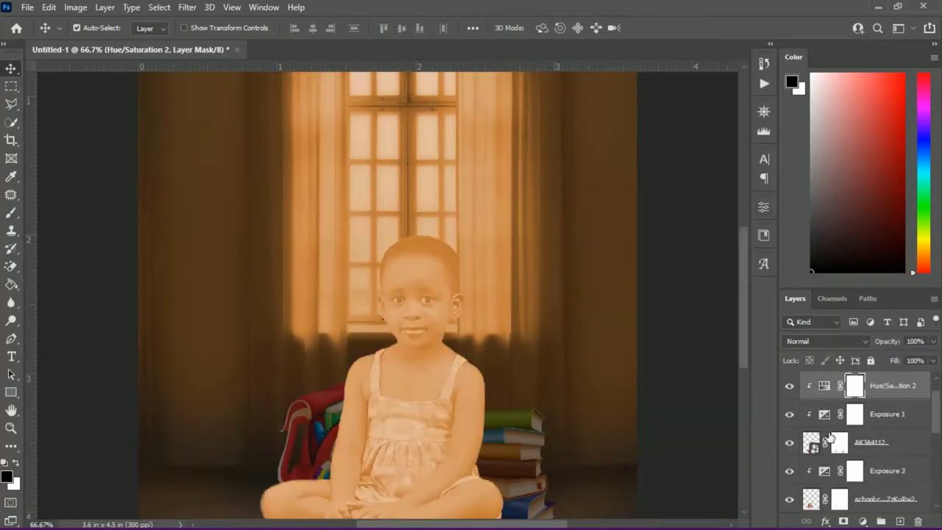
Invert the child's Hue/Saturation mask and paint an orange rim light along the neck, shoulder and arm with a small soft brush.
key(ctrl+i)
key(b)
key(ctrl+plus)
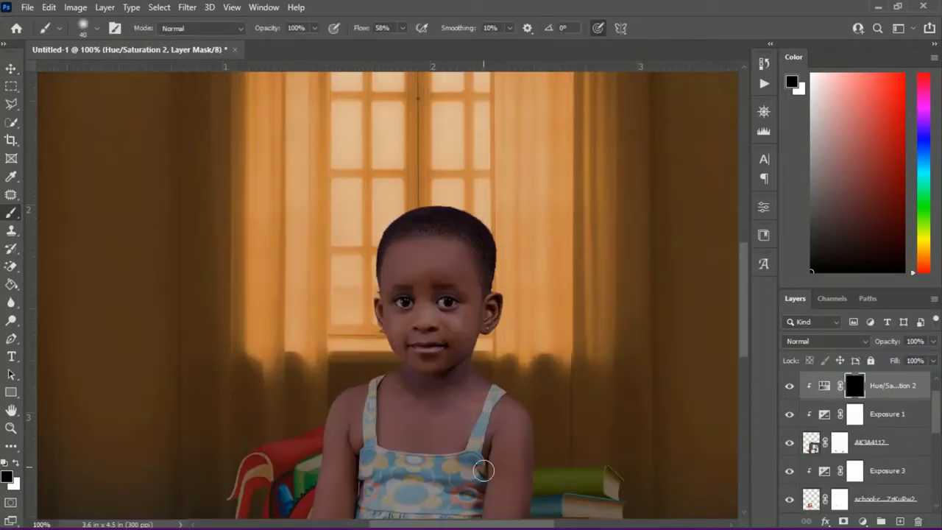
scroll(718, 287, right, 2)
scroll(718, 286, down, 2)
key(ctrl+plus)
key(bracketleft)
key(bracketleft)
key(bracketleft)
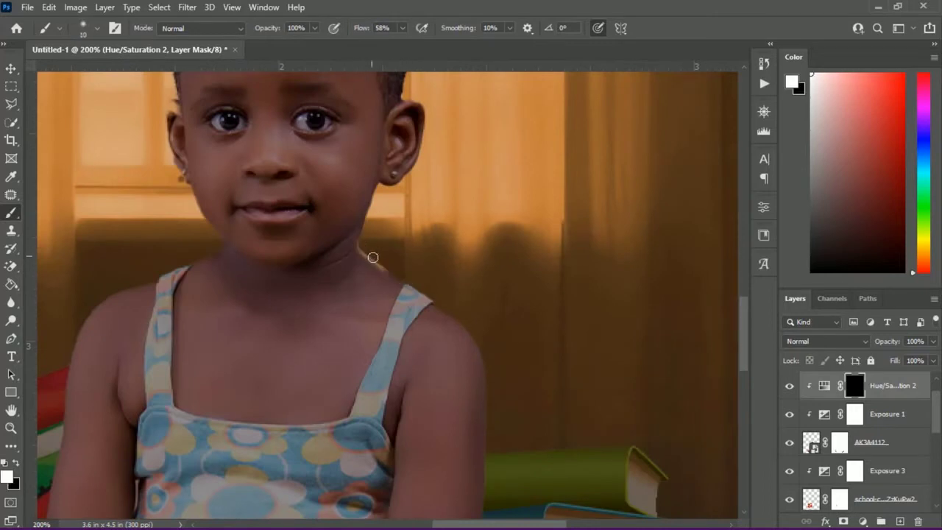
scroll(742, 341, down, 2)
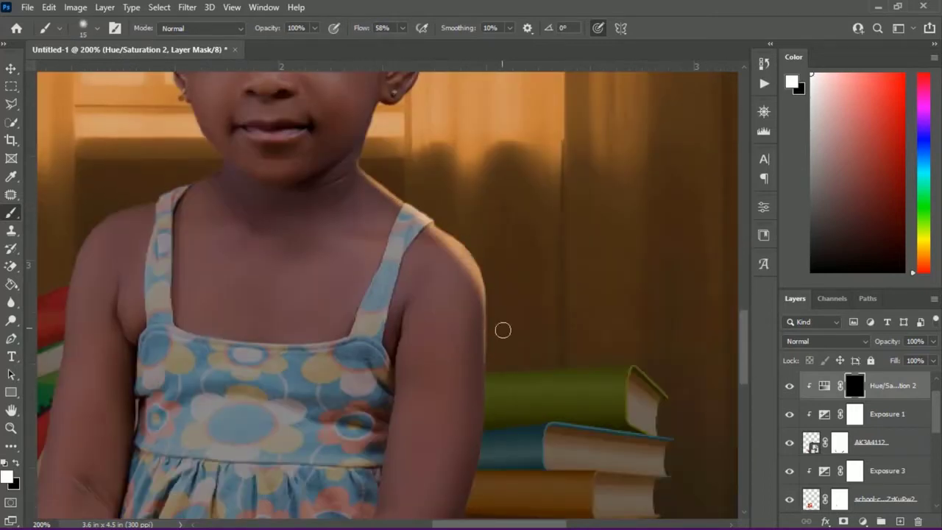
Clean up the orange rim light on the child's shoulder and extend it along the edge of the head.
scroll(717, 282, up, 6)
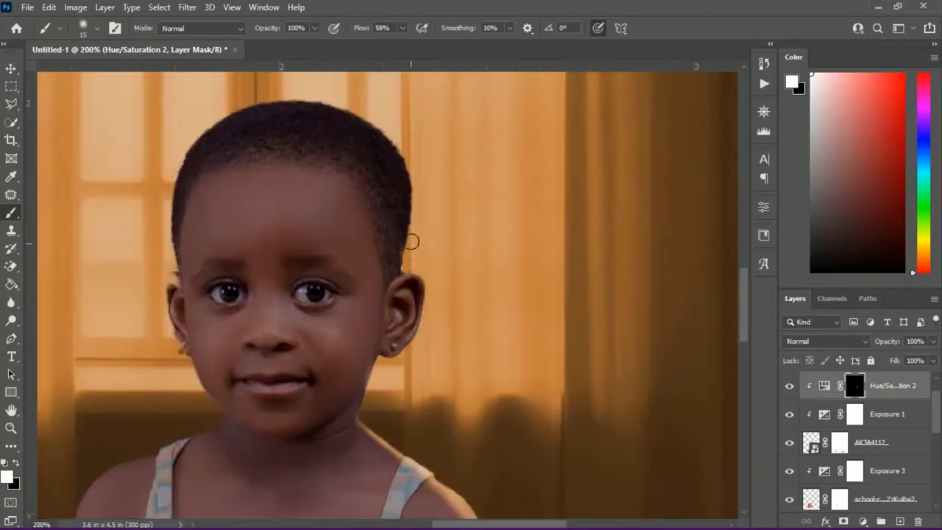
scroll(590, 302, down, 7)
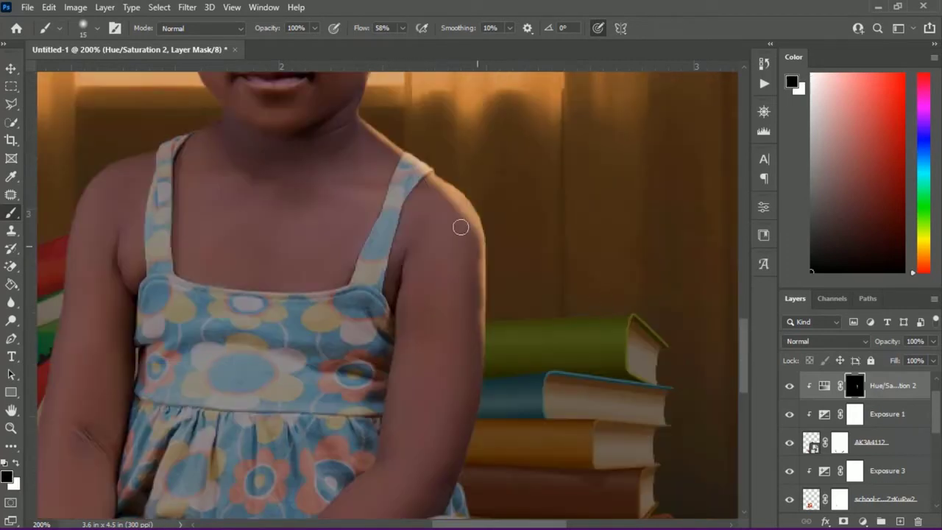
key(ctrl+minus)
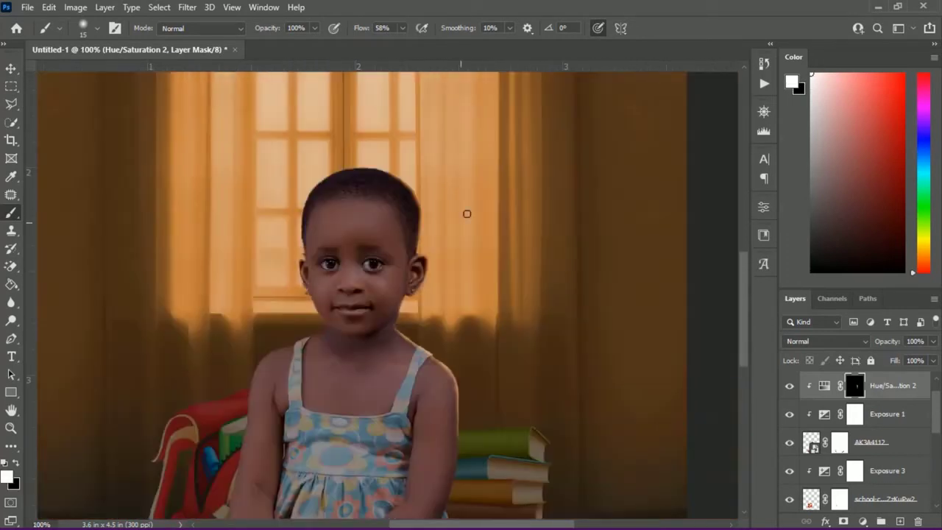
scroll(741, 344, up, 5)
scroll(747, 340, down, 4)
drag(392, 186, 417, 209)
mouse_move(745, 282)
mouse_down()
mouse_move(745, 333)
mouse_move(745, 285)
mouse_up()
In the child's Hue/Saturation blending options, split the Underlying Layer's dark Blend If slider to about 14 / 85.
double_click(922, 386)
drag(603, 403, 605, 407)
drag(577, 131, 636, 135)
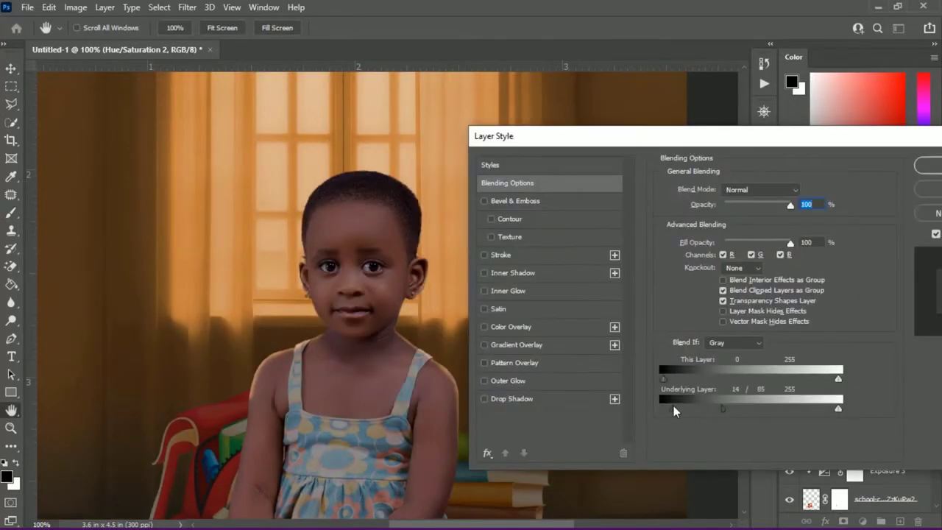
key(Return)
Duplicate the child's Hue/Saturation adjustment onto the school bag, clipped above its Exposure adjustment, with its mask filled black.
key(ctrl+minus)
key(ctrl+minus)
key(v)
drag(891, 388, 821, 480)
key(ctrl+i)
key(ctrl+plus)
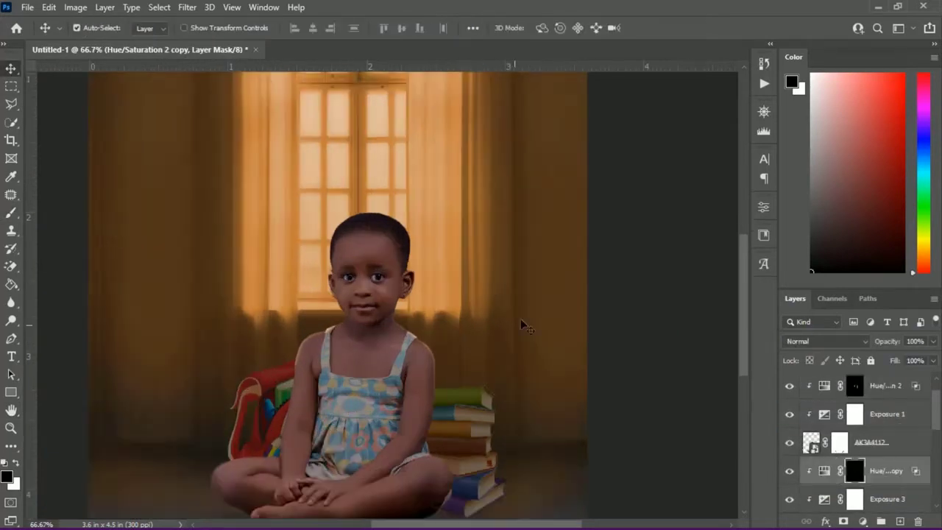
Paint the orange rim light along the school bag's upper and outer edges on the copied adjustment's mask.
scroll(522, 324, down, 3)
scroll(835, 475, down, 1)
double_click(828, 474)
click(855, 444)
click(11, 213)
key(ctrl+plus)
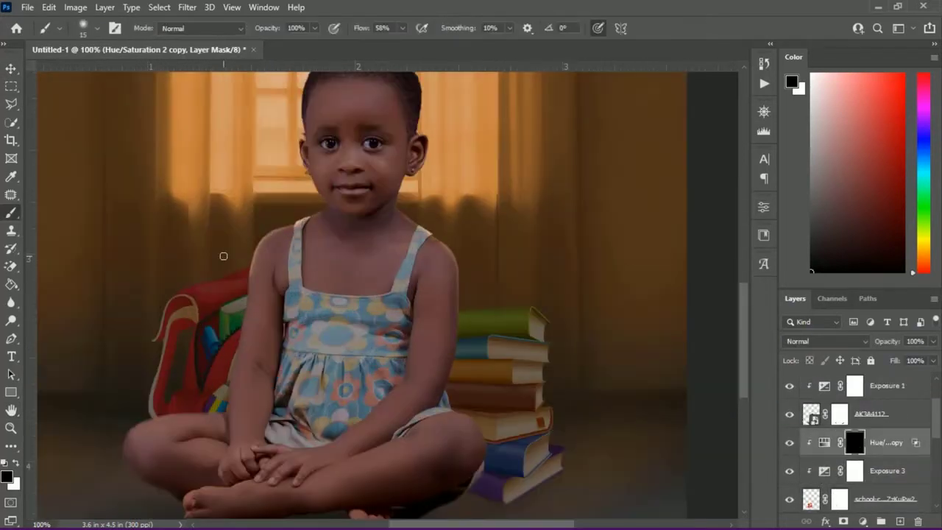
key(ctrl+plus)
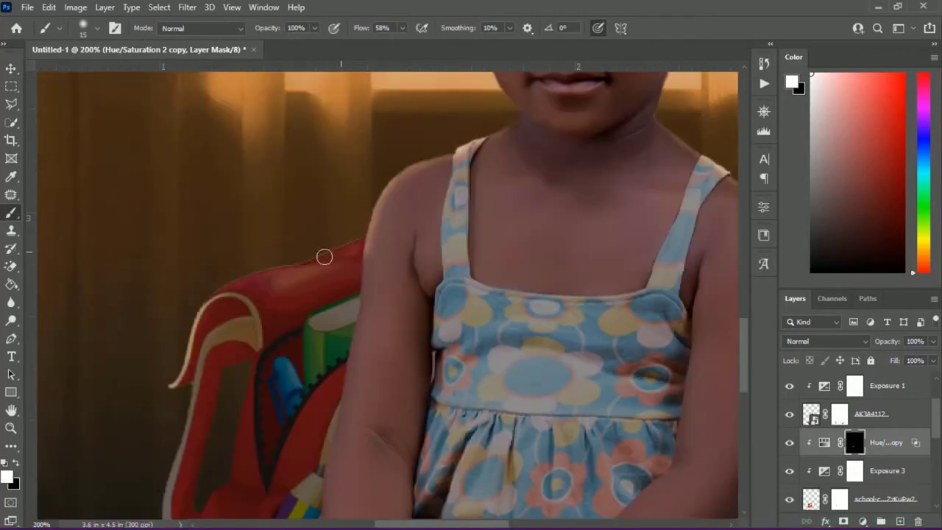
scroll(188, 303, down, 1)
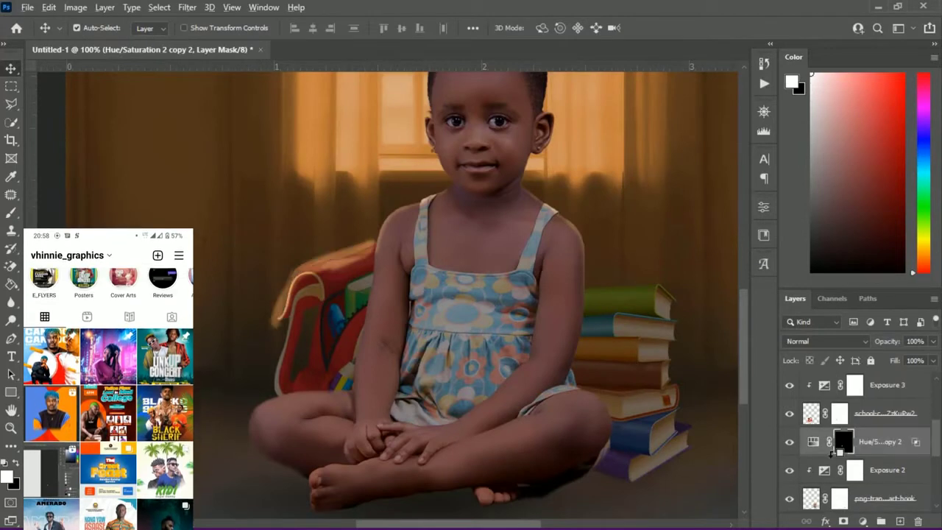
Clip another Hue/Saturation copy above the books' Exposure adjustment and paint the orange rim light on the book edges.
alt+click(837, 454)
key(b)
key(ctrl+minus)
key(ctrl+minus)
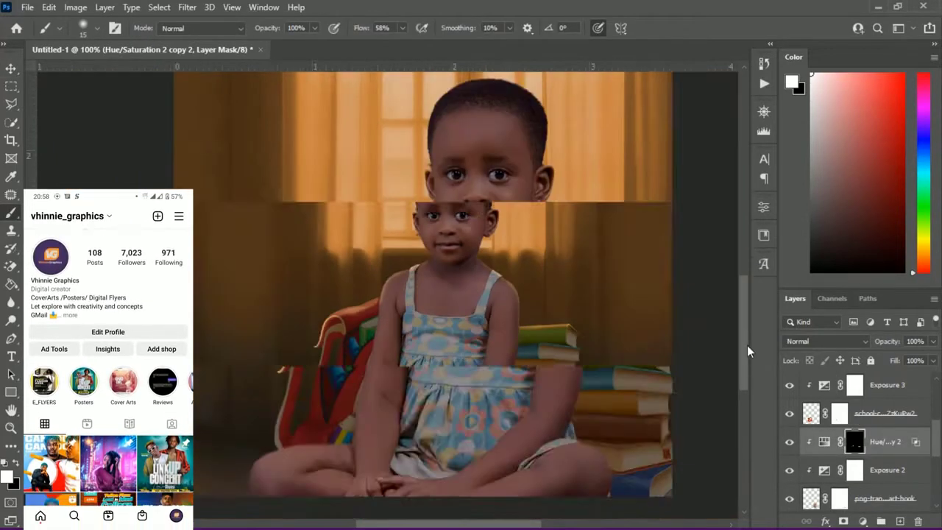
key(v)
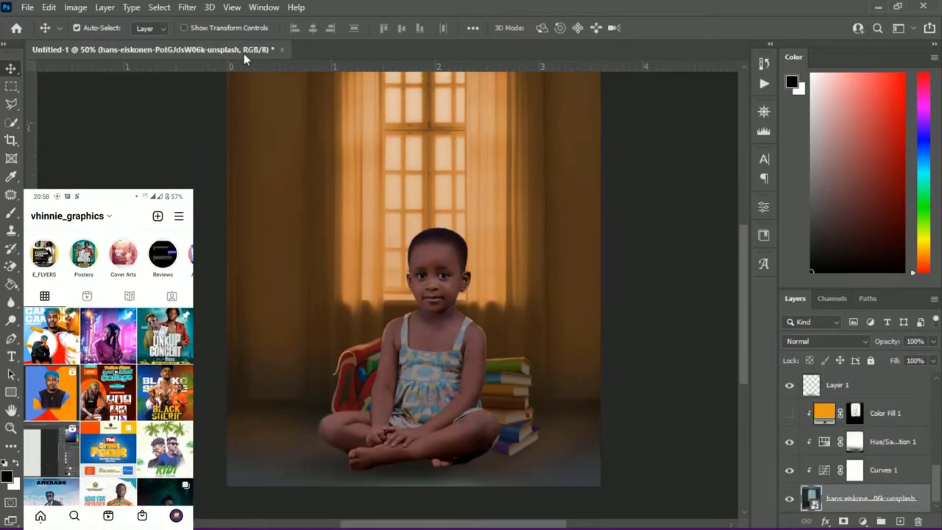
Apply a slight blur as a smart filter to the background room photo.
click(187, 7)
mouse_move(204, 185)
click(388, 233)
drag(400, 105, 855, 115)
drag(744, 324, 733, 320)
key(Return)
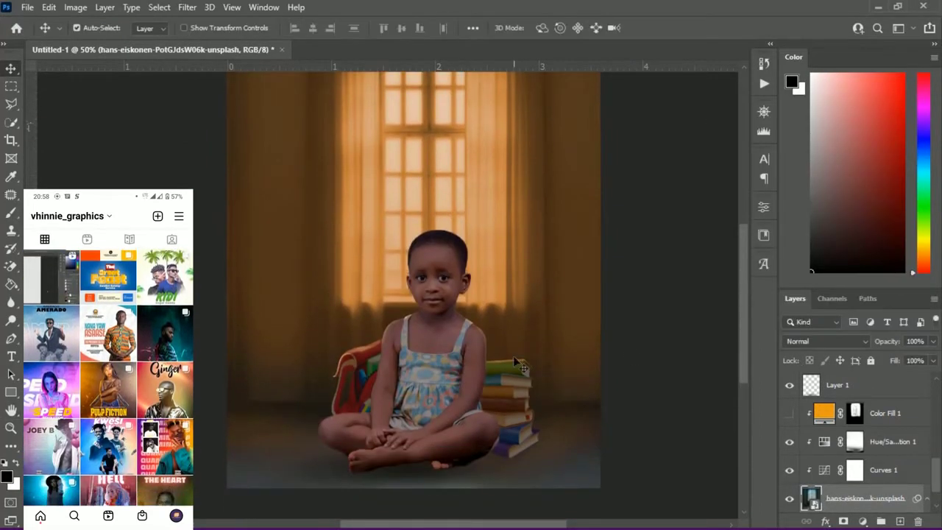
Touch up the child's layer mask with the brush.
key(ctrl+plus)
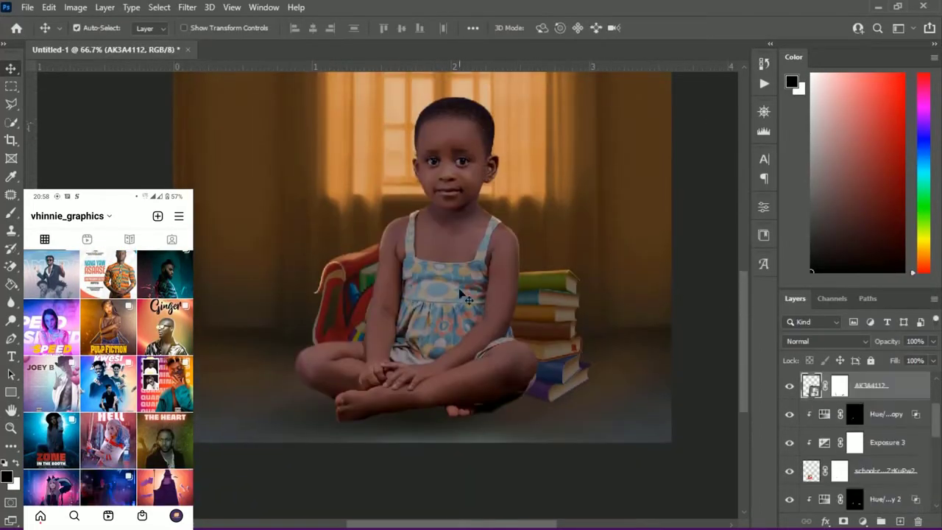
key(x)
key(b)
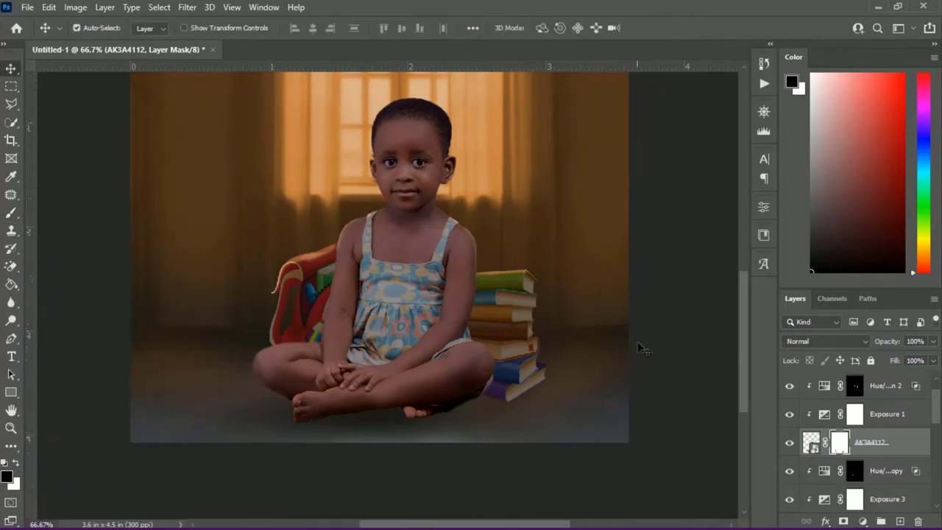
drag(743, 318, 743, 281)
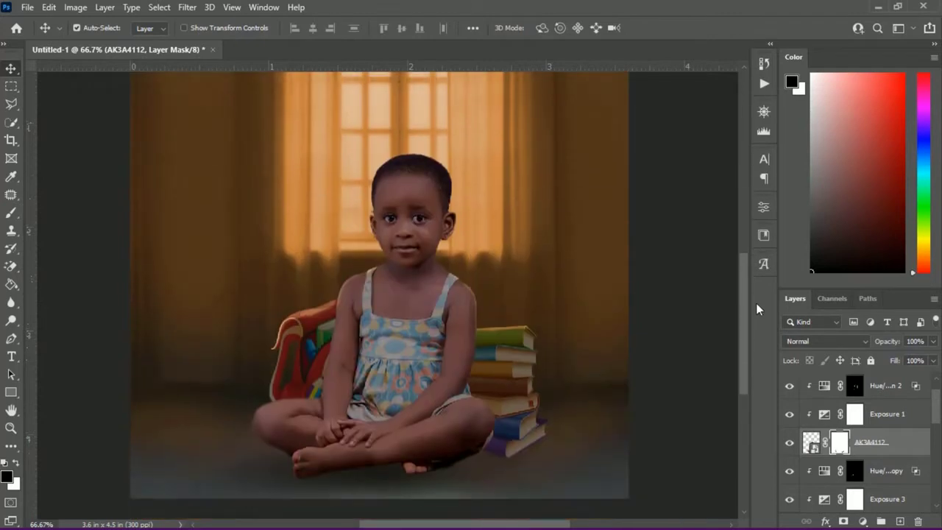
Paint more orange rim light on the Hue/Saturation masks of the child and the books.
double_click(851, 419)
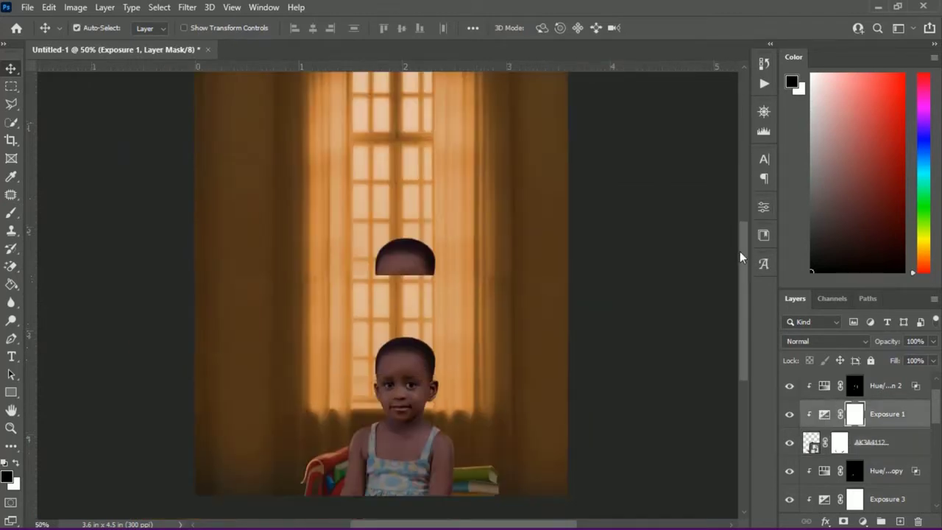
click(854, 386)
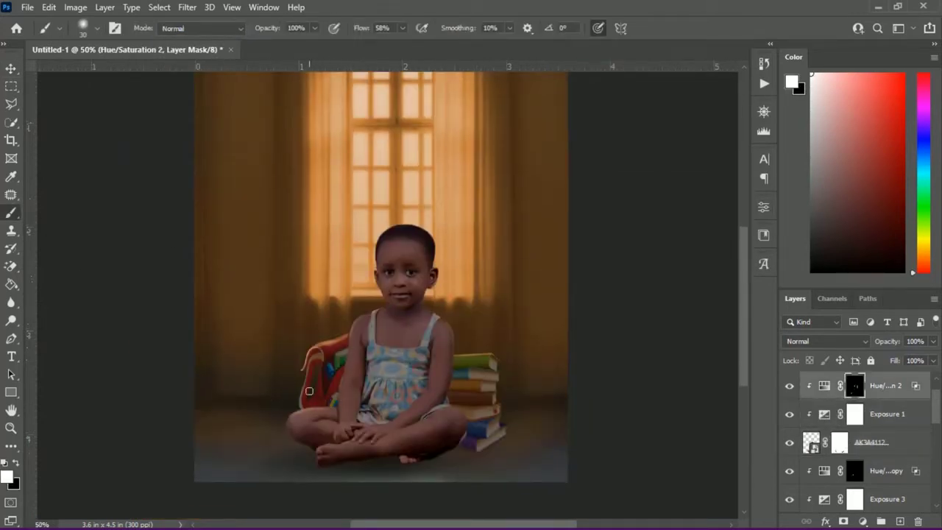
key(ctrl+plus)
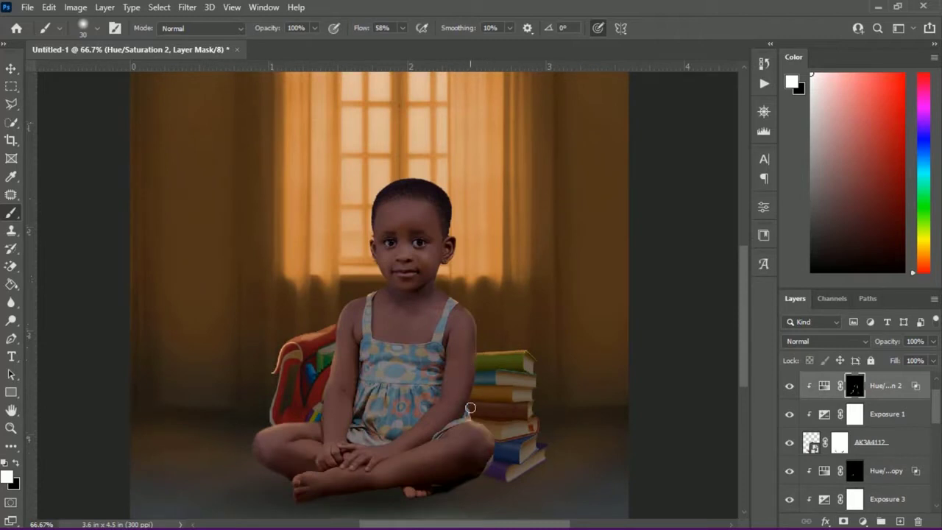
key(ctrl+j)
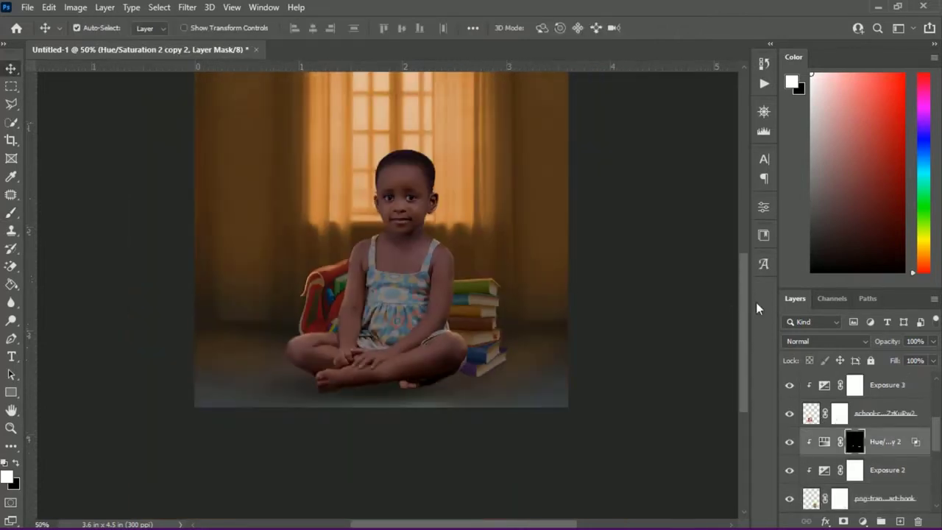
drag(745, 301, 741, 272)
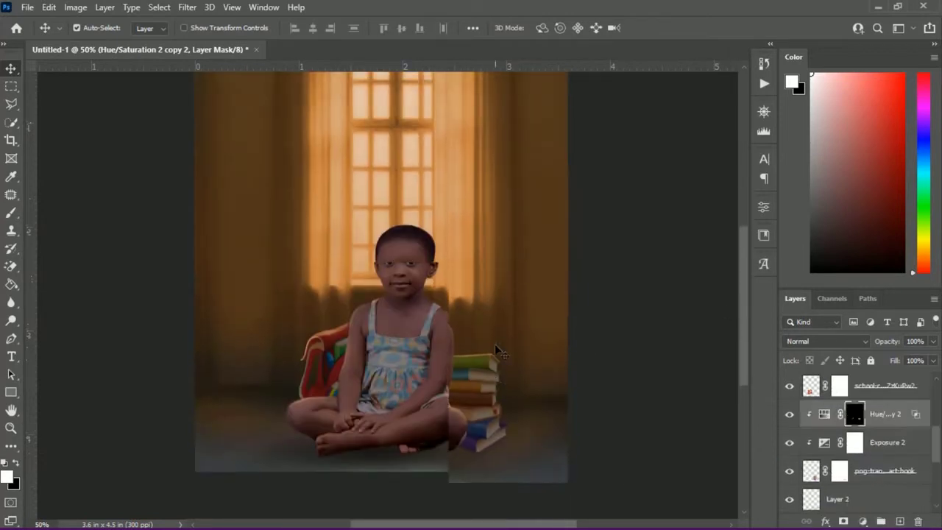
Add an Exposure adjustment clipped to the background above its Hue/Saturation and lower the exposure slightly to darken the room.
scroll(825, 445, down, 1)
click(863, 521)
click(860, 356)
click(646, 436)
drag(646, 281, 638, 283)
click(728, 202)
drag(747, 354, 748, 357)
scroll(747, 361, down, 3)
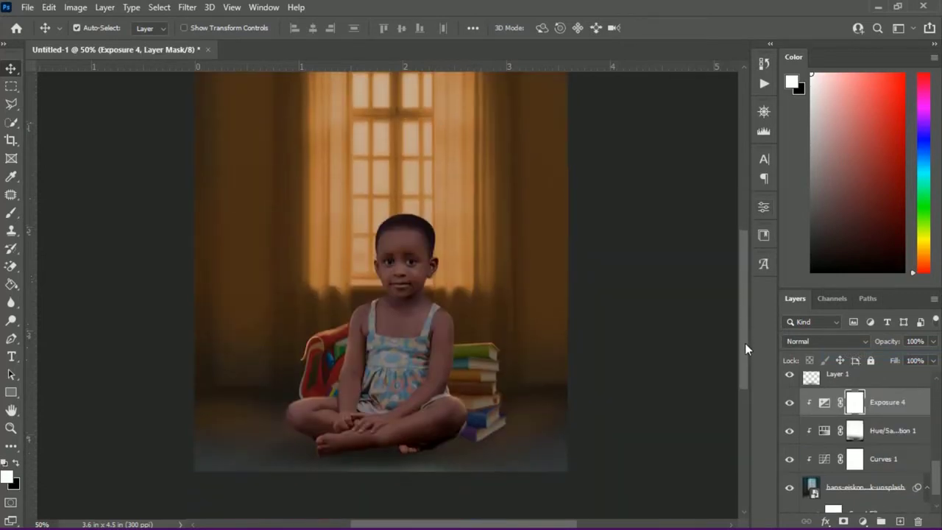
Paint white on the background's Hue/Saturation mask over the floor with a soft brush at 11% flow to warm it orange.
click(854, 430)
key(b)
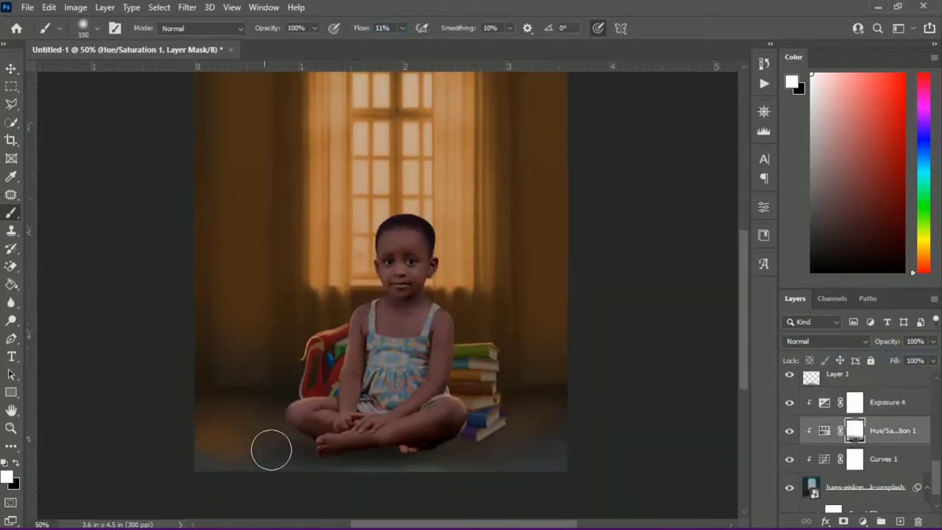
key(v)
scroll(744, 281, up, 2)
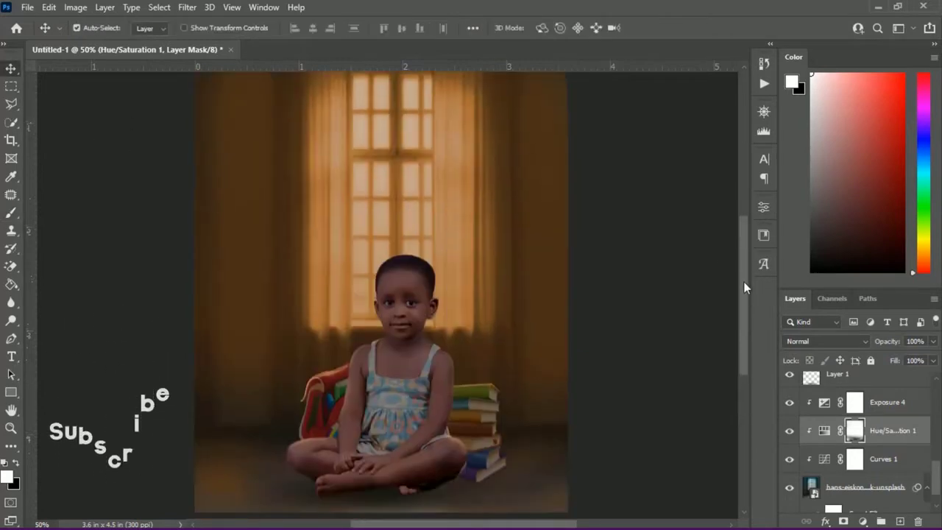
Add the ballpoint pen image above the school bag's layers and resize it beside the window.
scroll(740, 283, up, 2)
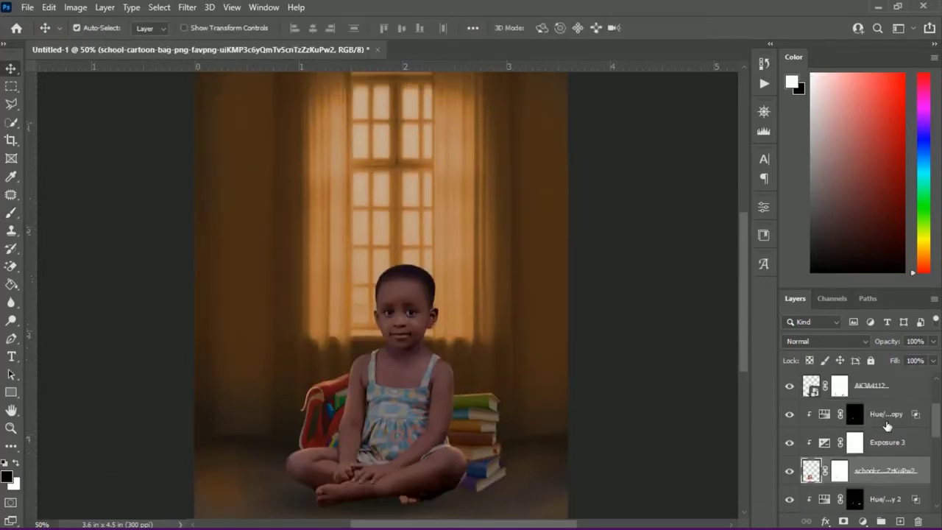
click(27, 7)
click(118, 294)
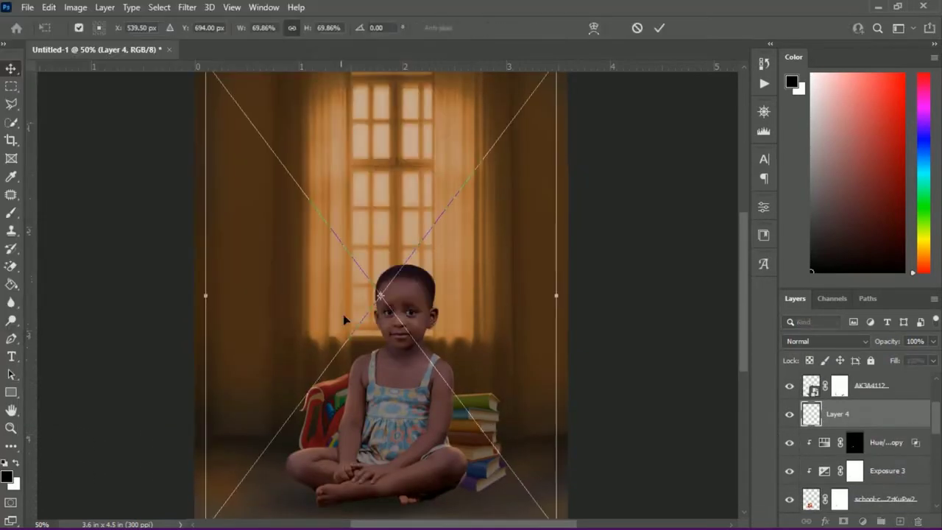
drag(344, 319, 42, 258)
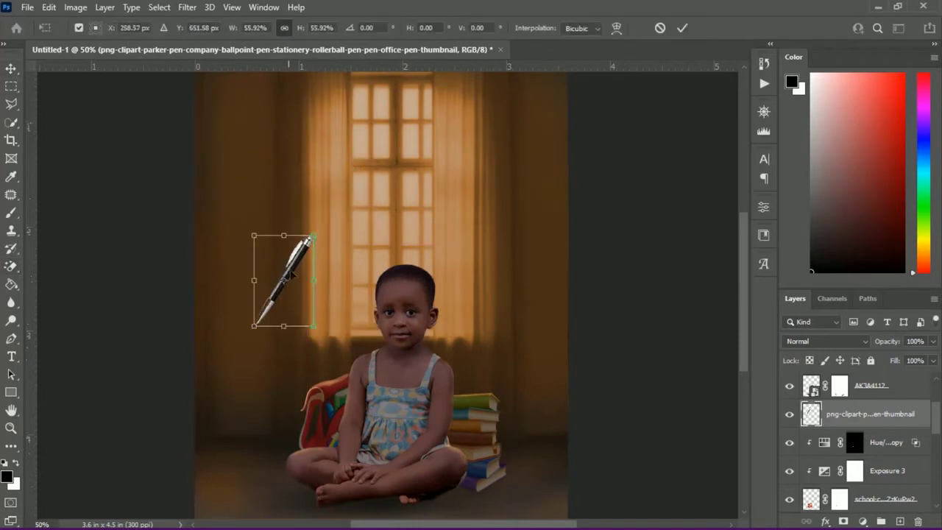
click(49, 7)
click(393, 364)
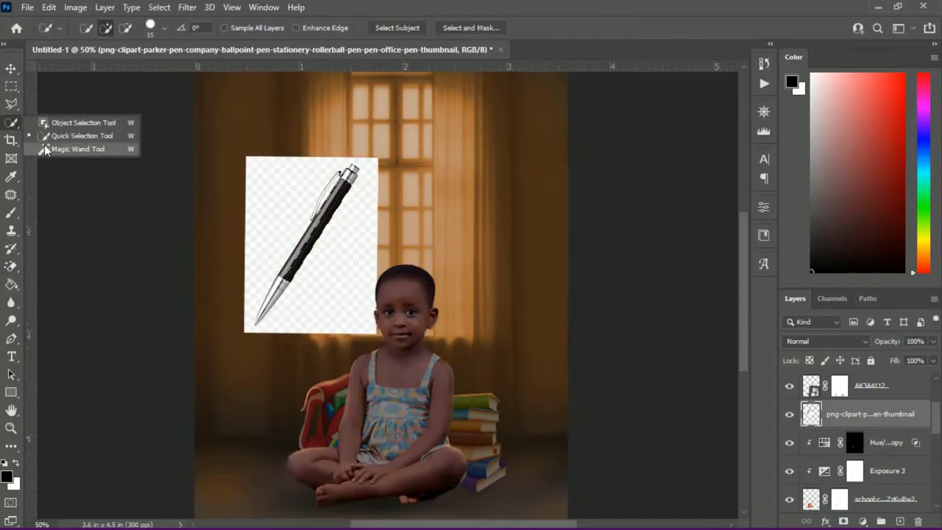
Remove the pen image's white checkered background with the Remove Background quick action.
key(v)
click(763, 207)
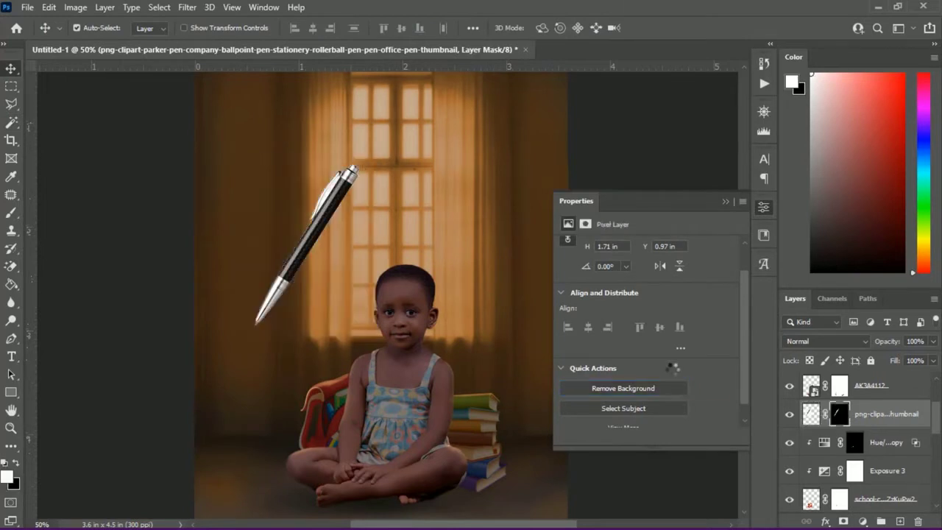
click(725, 201)
Scale the pen down with Free Transform and position it to the left of the window.
click(49, 8)
click(266, 312)
click(682, 28)
drag(279, 272, 291, 276)
key(ctrl+t)
drag(259, 230, 272, 247)
click(682, 28)
Duplicate the pen to the right of the window, flip the left pen horizontally and place both symmetrically.
drag(306, 293, 504, 250)
click(48, 8)
click(280, 505)
drag(297, 265, 285, 238)
drag(500, 258, 503, 240)
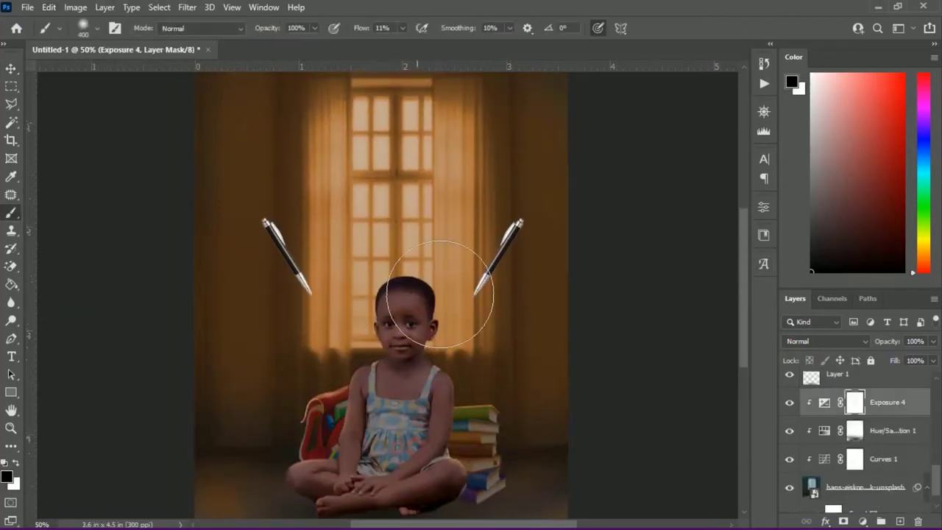
Paint black on the background's Exposure mask over the window with a 400-size soft brush at 11% flow to restore its brightness.
drag(440, 294, 370, 169)
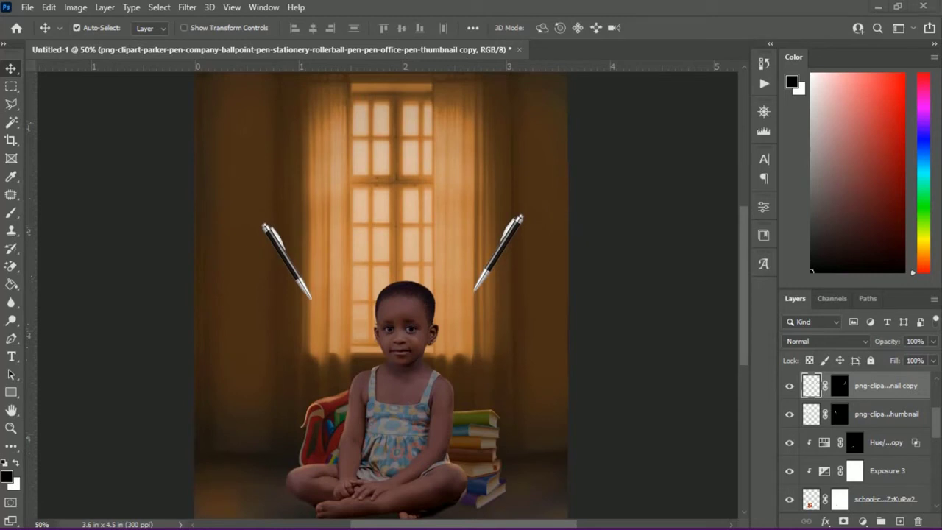
Position the cowboy hat image above the child's head, then scale it down and tilt it.
drag(401, 218, 401, 220)
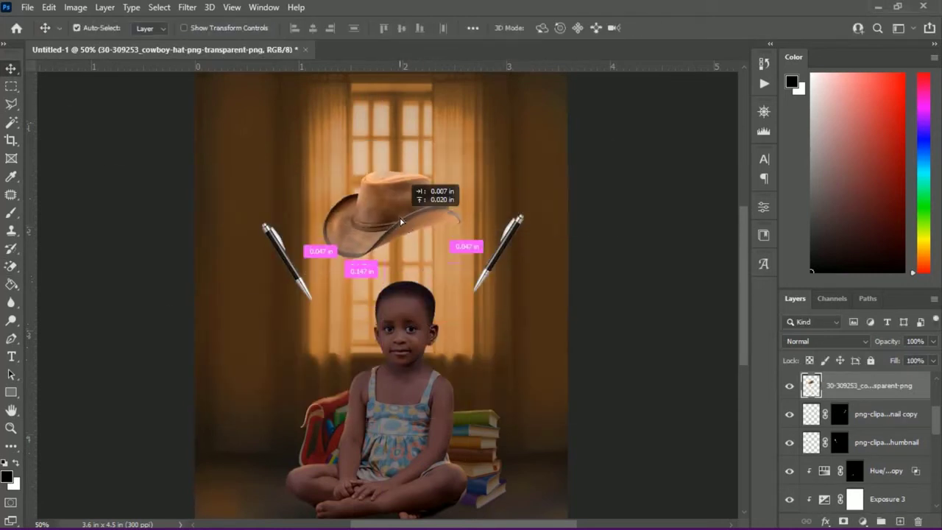
key(ctrl+t)
drag(486, 239, 450, 293)
key(Return)
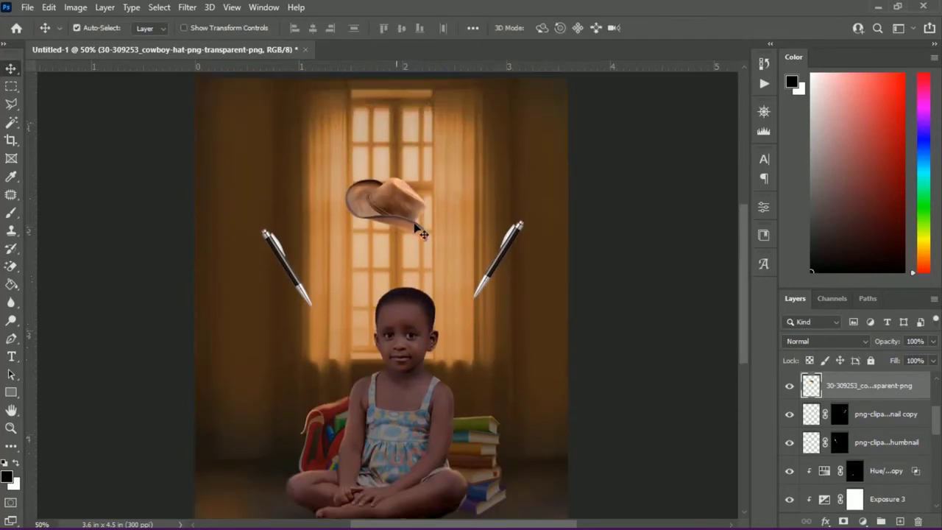
key(Return)
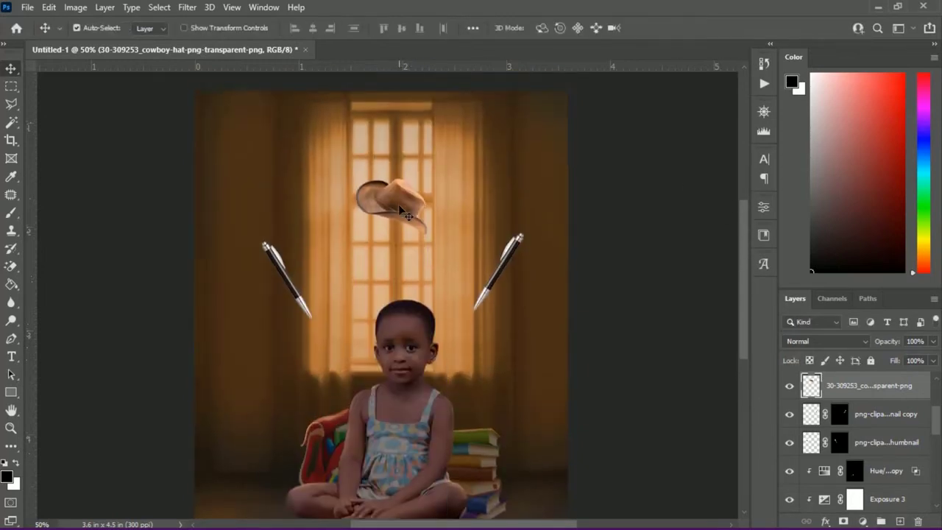
Place the flying-money image across the middle of the canvas and remove its background.
mouse_move(743, 218)
mouse_down()
mouse_move(735, 210)
mouse_move(744, 232)
mouse_up()
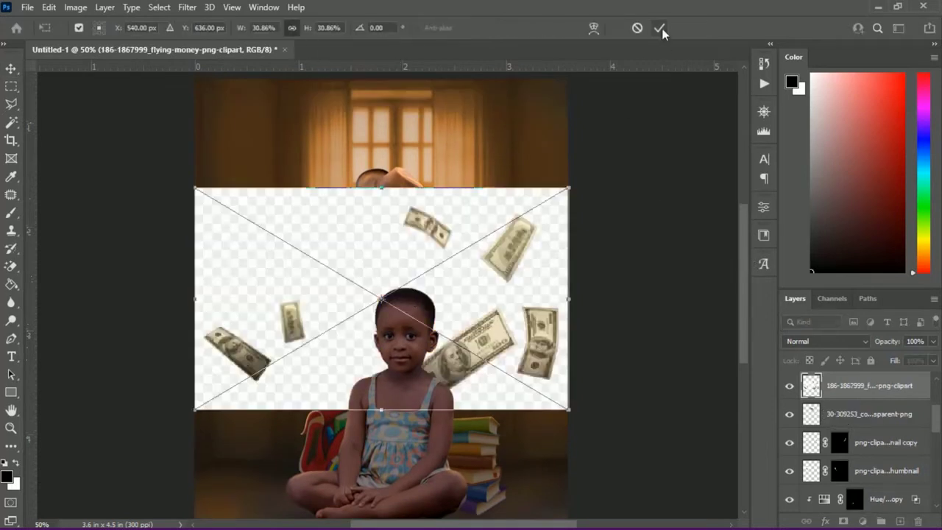
click(661, 29)
click(764, 207)
click(660, 401)
scroll(657, 396, down, 2)
click(654, 388)
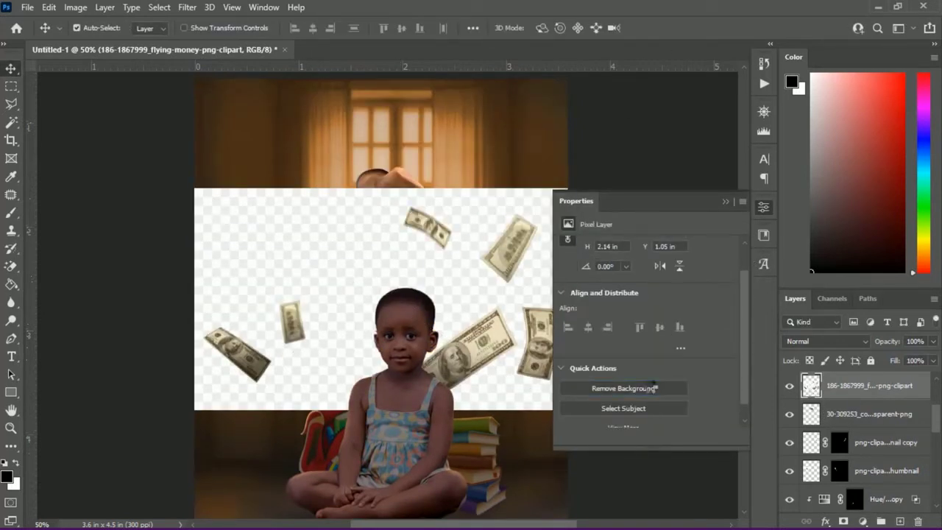
Move the banknotes up around the hat and pens and put their layer in a group.
drag(468, 361, 469, 332)
key(ctrl+g)
drag(508, 230, 502, 182)
key(l)
click(286, 210)
right_click(288, 239)
click(327, 342)
key(v)
key(ctrl+z)
Apply the banknote layer's background-removal mask permanently to the layer and clear any selection.
right_click(851, 403)
click(840, 315)
right_click(823, 404)
key(Escape)
key(ctrl+d)
Cut the small banknote covering the left pen onto its own layer and move it in front of the window's left edge.
click(11, 104)
click(274, 224)
right_click(287, 250)
click(326, 352)
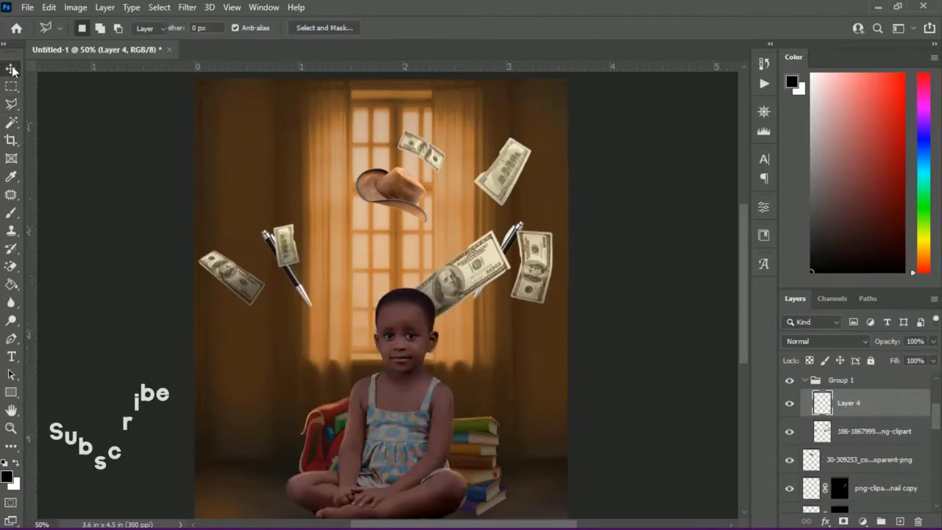
click(11, 69)
drag(287, 248, 352, 271)
Cut the rightmost banknote onto its own layer, then rotate it and place it below the right pen.
click(869, 432)
click(11, 103)
right_click(547, 256)
click(603, 362)
key(ctrl+t)
drag(543, 267, 513, 350)
drag(532, 307, 548, 329)
drag(539, 331, 518, 340)
click(682, 28)
mouse_move(743, 254)
mouse_down()
mouse_move(743, 276)
mouse_move(744, 249)
mouse_up()
Cut the large banknote behind the child's head onto its own layer, then shrink it and place it left of the right pen.
click(868, 460)
click(11, 104)
click(496, 237)
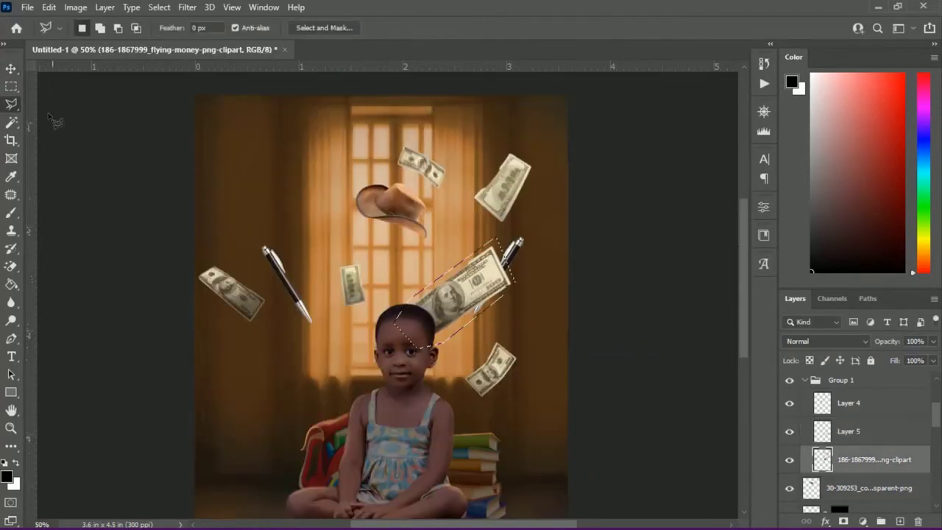
right_click(494, 267)
click(544, 130)
click(11, 68)
drag(472, 281, 460, 263)
key(ctrl+t)
drag(501, 319, 465, 287)
click(682, 28)
mouse_move(744, 266)
mouse_down()
mouse_move(747, 273)
mouse_move(747, 259)
mouse_up()
Cut the banknote above the hat onto its own layer and nudge it and the neighbouring bills into place.
drag(352, 301, 341, 298)
drag(433, 190, 403, 170)
click(11, 104)
right_click(435, 187)
click(477, 293)
click(11, 68)
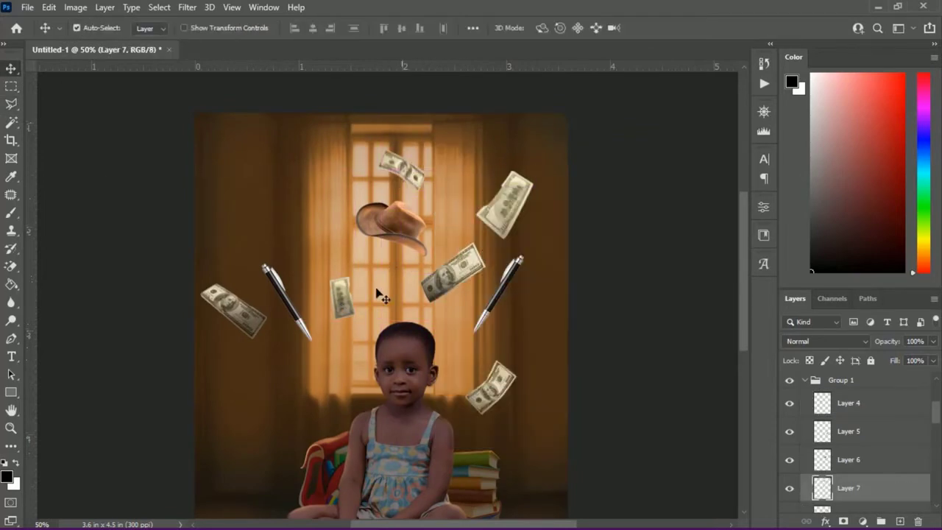
drag(342, 299, 342, 281)
drag(468, 268, 462, 270)
click(492, 385)
Scale the whole group of banknotes down slightly with Free Transform.
drag(744, 276, 744, 300)
scroll(854, 442, up, 3)
click(805, 465)
click(877, 469)
key(ctrl+t)
drag(199, 101, 223, 124)
click(682, 28)
mouse_move(743, 226)
mouse_down()
mouse_move(739, 240)
mouse_move(742, 204)
mouse_move(742, 223)
mouse_up()
Cut the far-left banknote onto its own layer, then enlarge it and place it partly beyond the canvas's left edge.
click(255, 289)
click(11, 104)
click(201, 255)
click(293, 281)
double_click(263, 325)
right_click(263, 296)
click(300, 139)
click(11, 68)
mouse_move(257, 294)
mouse_down()
mouse_move(195, 260)
mouse_move(255, 317)
mouse_move(251, 325)
mouse_up()
key(ctrl+t)
drag(214, 276, 208, 276)
click(682, 28)
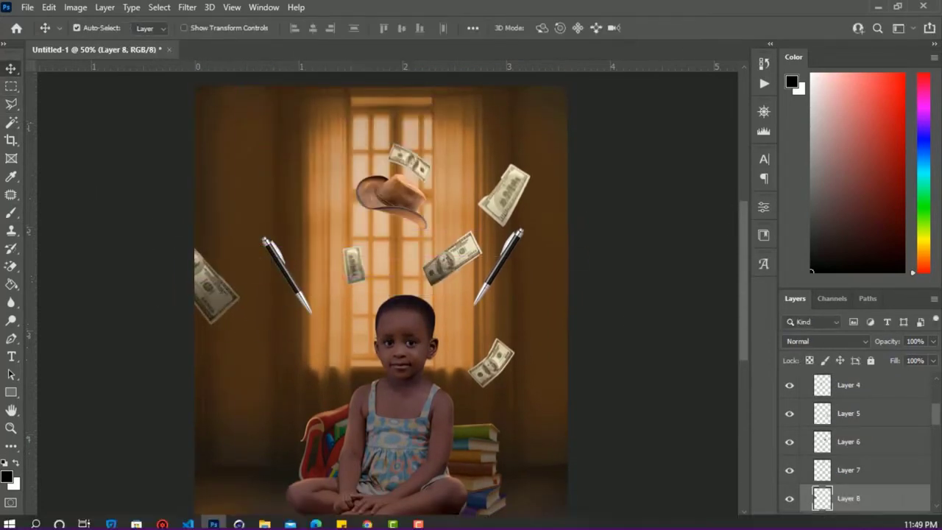
click(736, 277)
Nudge the banknote above the hat and transform the upper-right banknote so it runs off the canvas's right edge.
drag(410, 162, 404, 153)
drag(508, 192, 571, 169)
key(ctrl+t)
drag(540, 206, 535, 214)
click(683, 28)
mouse_move(745, 206)
mouse_down()
mouse_move(744, 221)
mouse_move(745, 211)
mouse_up()
Darken the banknote group with a clipped Exposure adjustment and colorize it with clipped Hue/Saturation at hue 35 and saturation 33.
scroll(862, 442, up, 3)
click(846, 458)
click(863, 522)
click(862, 365)
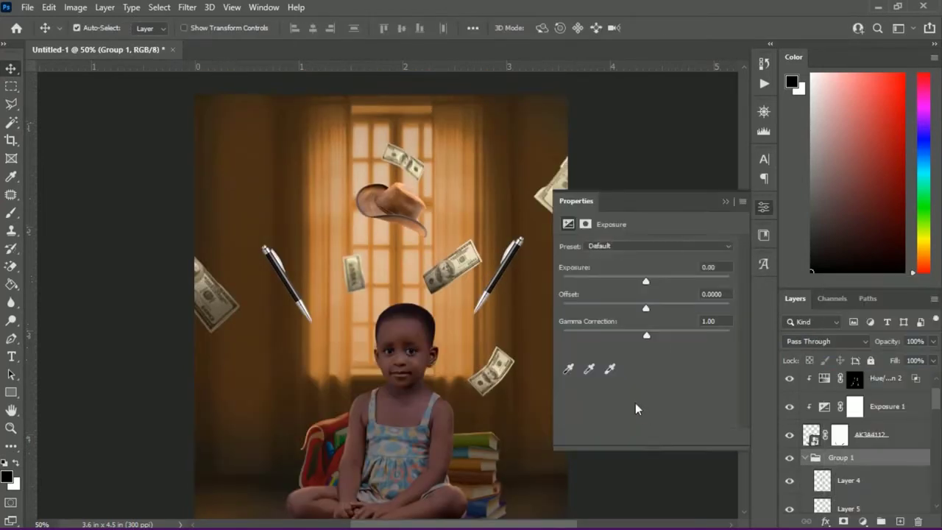
drag(646, 282, 631, 284)
click(726, 201)
drag(875, 480, 867, 450)
alt+click(831, 475)
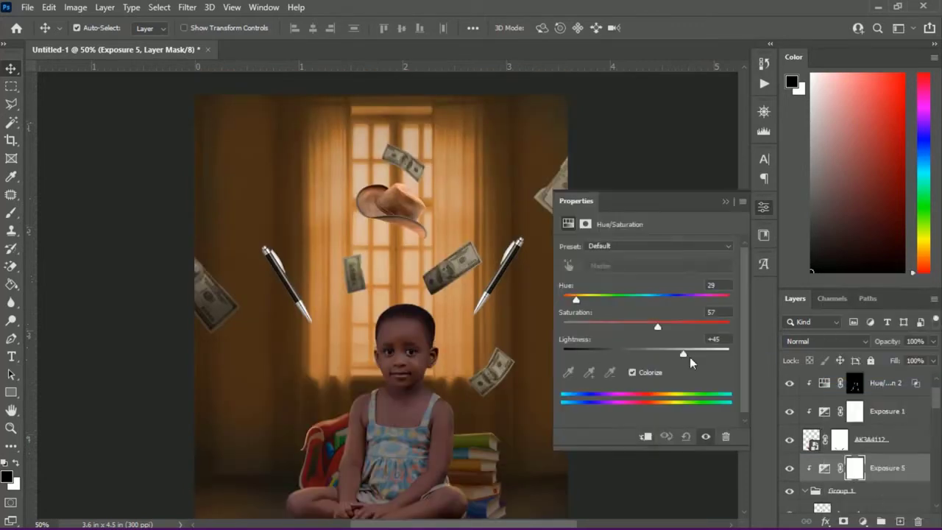
click(632, 372)
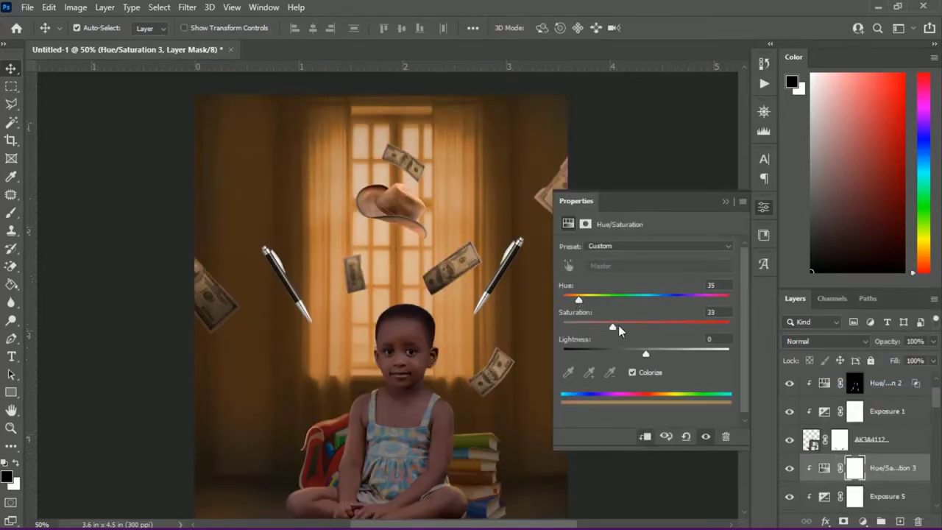
click(728, 202)
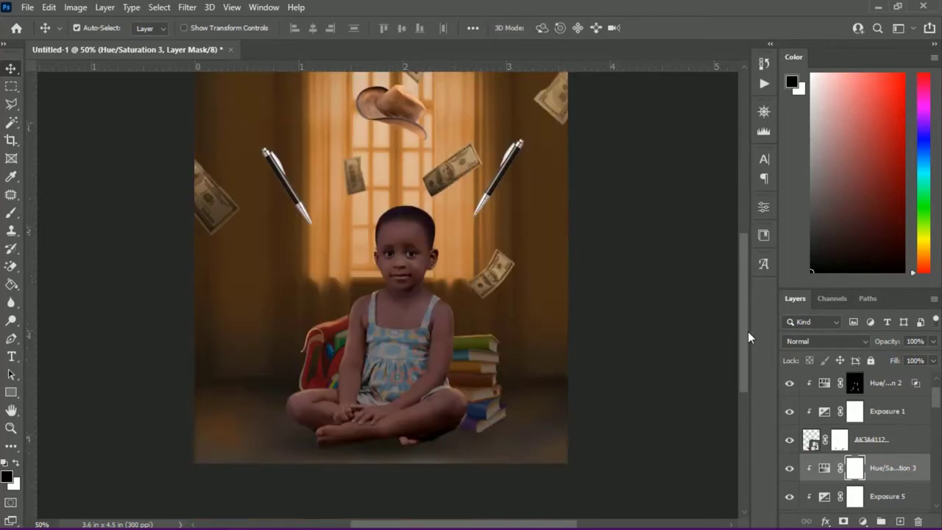
Convert the hat layer to a smart object and apply Motion Blur with an adjusted angle and 14-pixel distance.
scroll(869, 472, down, 2)
right_click(874, 492)
click(187, 6)
mouse_move(200, 183)
click(390, 281)
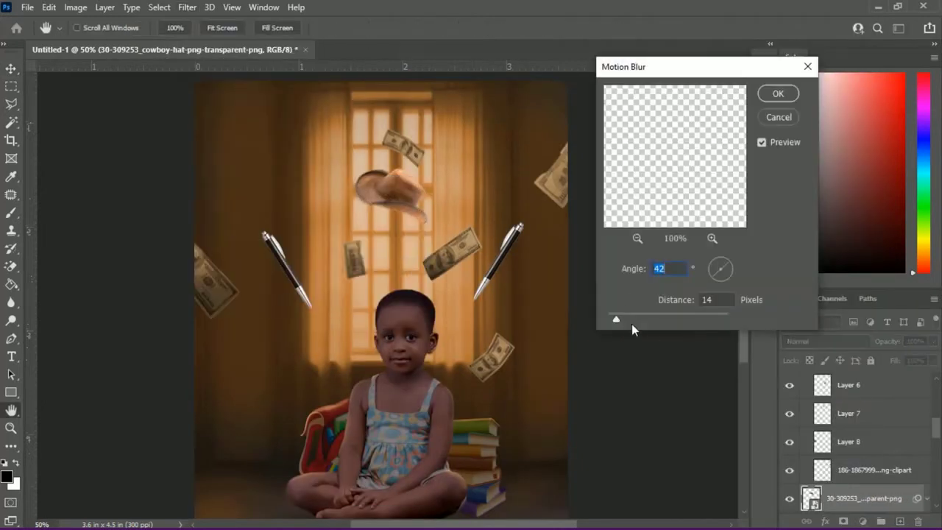
drag(734, 258, 734, 260)
key(Return)
Convert the banknote group to a smart object and apply Motion Blur to it.
drag(936, 429, 936, 416)
click(807, 454)
click(859, 456)
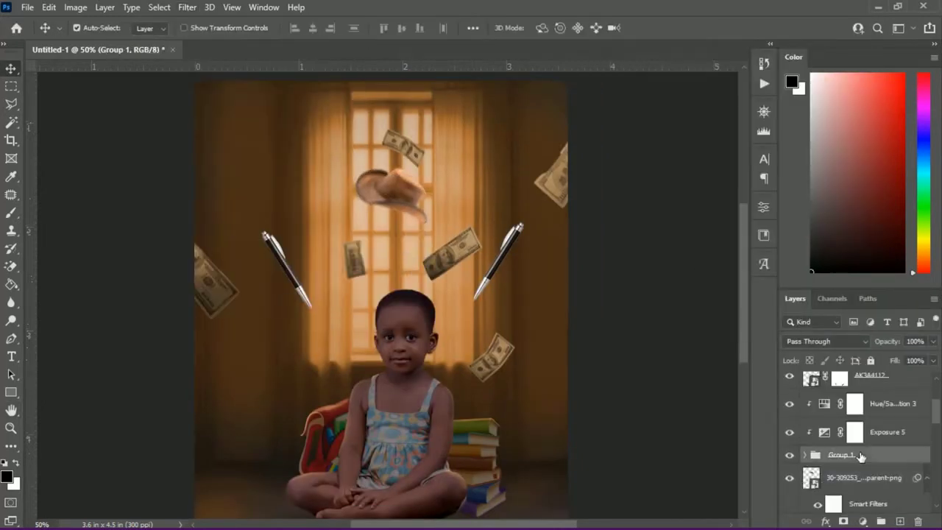
right_click(866, 456)
click(780, 147)
click(187, 7)
mouse_move(199, 184)
click(390, 263)
key(Return)
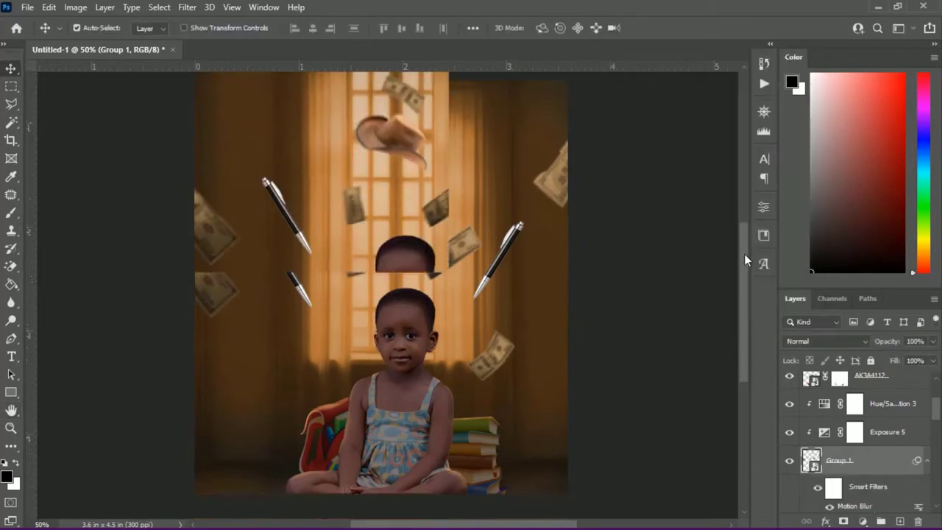
Group both pen layers and darken them with a clipped Exposure adjustment of -2.56.
drag(743, 236, 745, 244)
click(503, 237)
shift+click(868, 473)
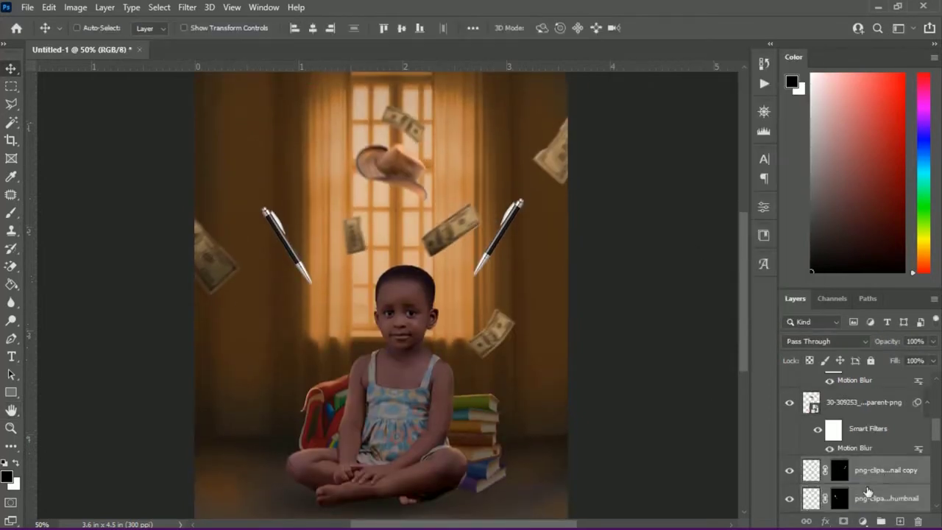
key(ctrl+g)
click(853, 366)
click(646, 438)
drag(645, 280, 614, 279)
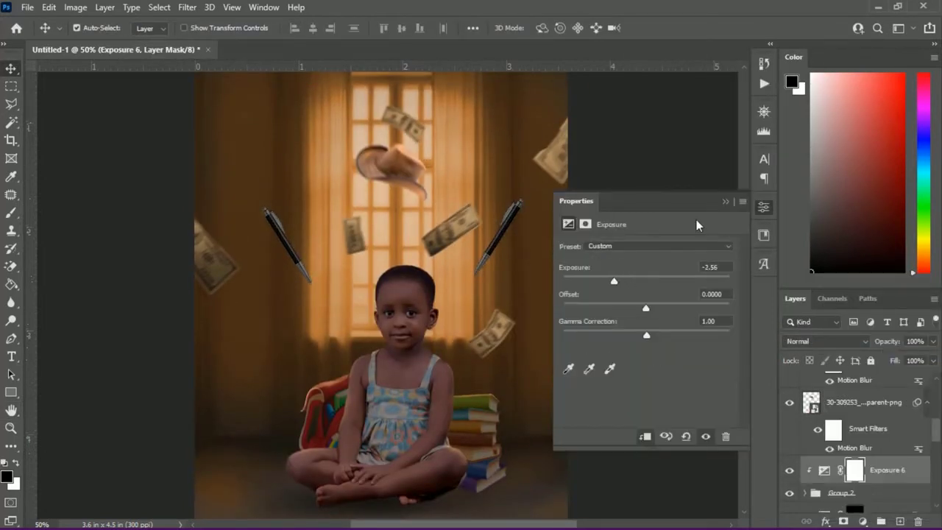
click(726, 201)
click(187, 7)
mouse_move(199, 185)
click(390, 263)
click(791, 120)
click(843, 493)
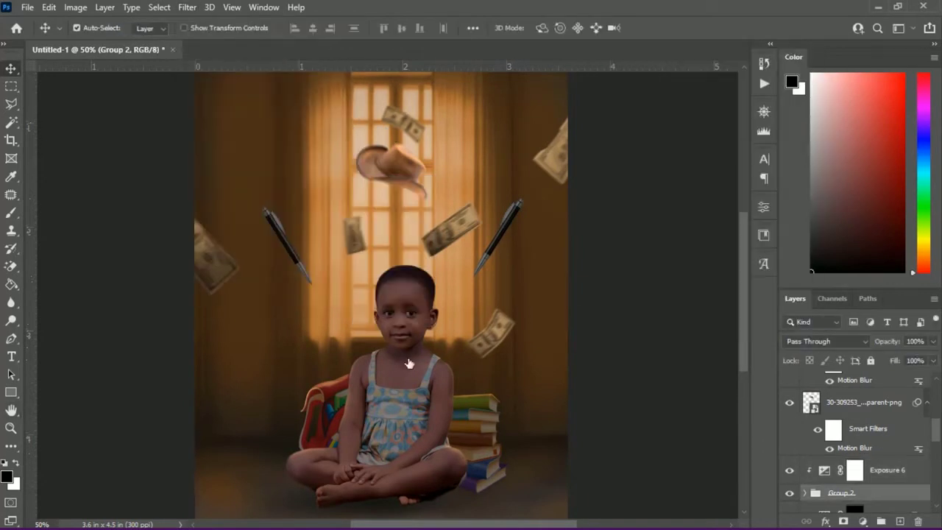
click(187, 7)
click(887, 470)
scroll(884, 467, down, 2)
click(187, 7)
mouse_move(200, 184)
click(416, 262)
click(780, 118)
Apply Motion Blur as a smart filter to the pens' group with a slightly reduced distance.
click(872, 437)
click(187, 8)
click(419, 263)
drag(617, 319, 615, 320)
click(778, 92)
Colorize the pens with a clipped Hue/Saturation adjustment at hue 35 and saturation 28.
click(887, 414)
click(863, 392)
click(648, 438)
click(633, 373)
drag(565, 300, 580, 299)
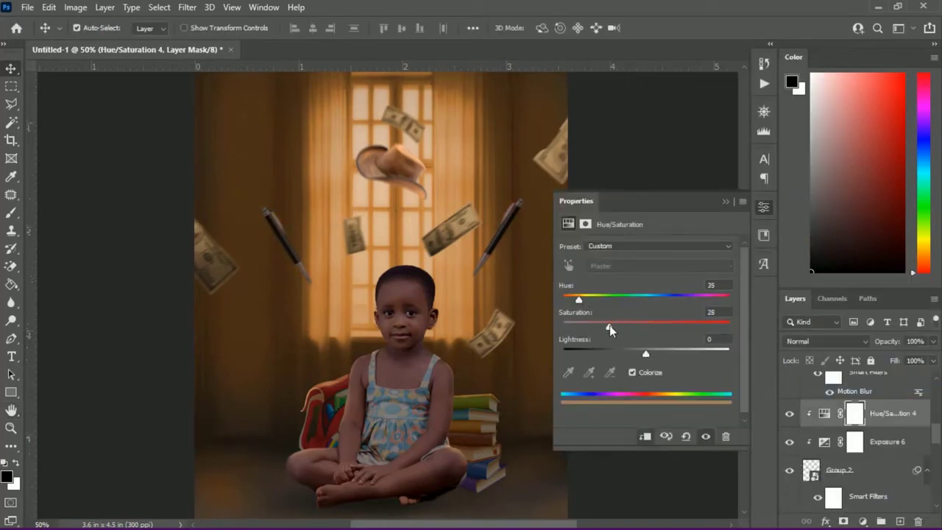
click(726, 202)
Pick a blue foreground colour and paint a soft brush spot at the room's left edge on the topmost layer.
scroll(730, 235, down, 5)
scroll(628, 299, up, 1)
scroll(839, 446, up, 2)
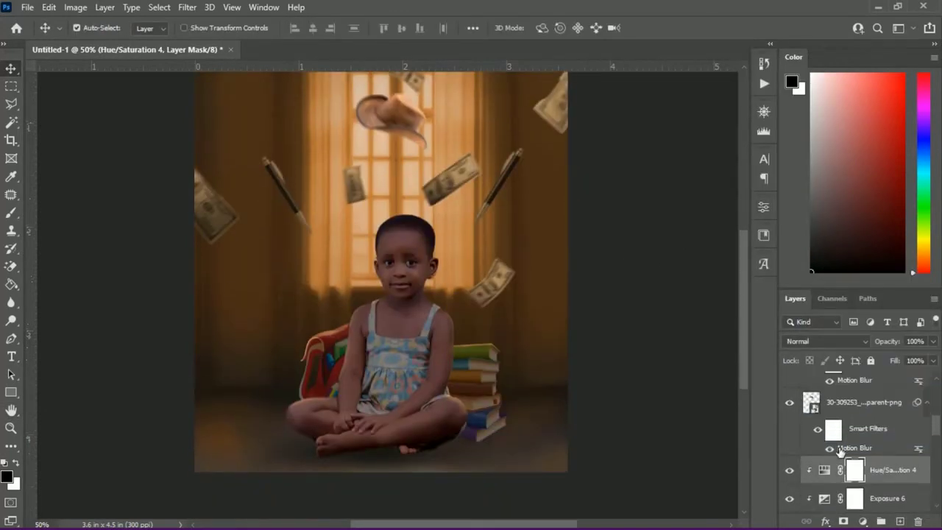
scroll(480, 391, up, 2)
click(484, 398)
scroll(740, 331, up, 1)
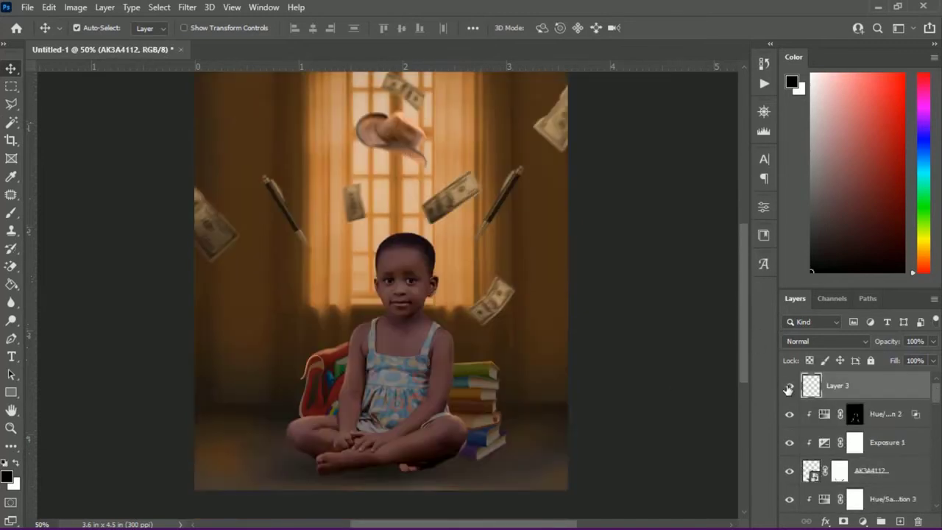
drag(744, 366, 744, 365)
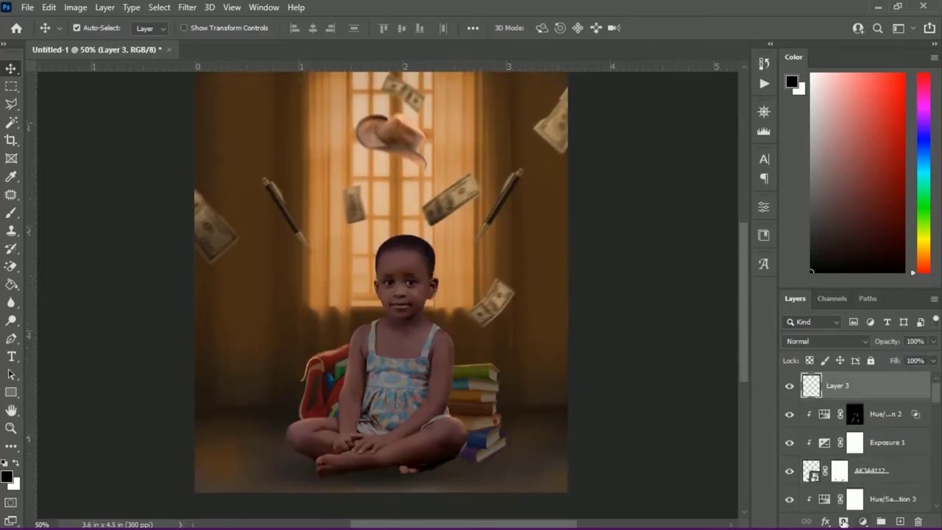
click(12, 213)
click(7, 478)
drag(766, 252, 766, 234)
click(720, 272)
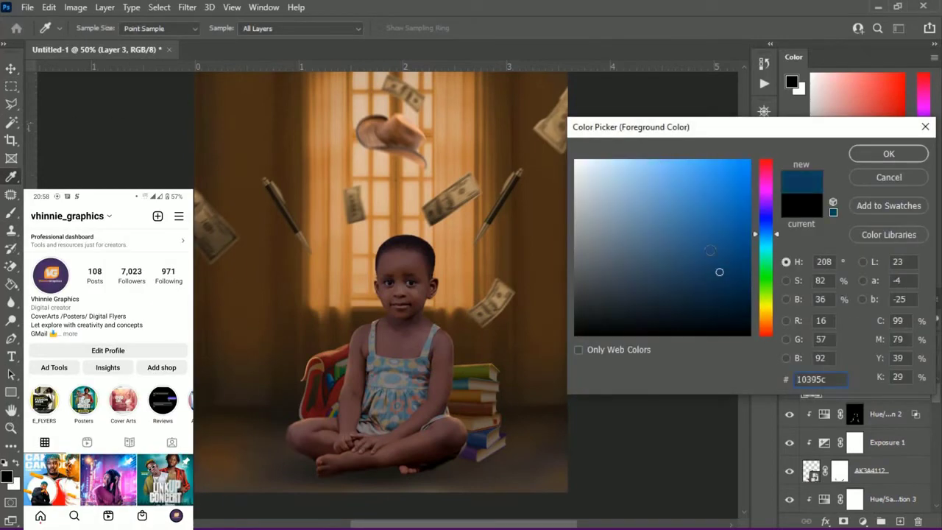
click(859, 158)
click(405, 28)
click(200, 383)
Try transforming the blue glow layer and blending it over the room in Screen mode at 76% opacity.
key(v)
key(ctrl+t)
drag(390, 492, 402, 511)
click(681, 28)
click(826, 342)
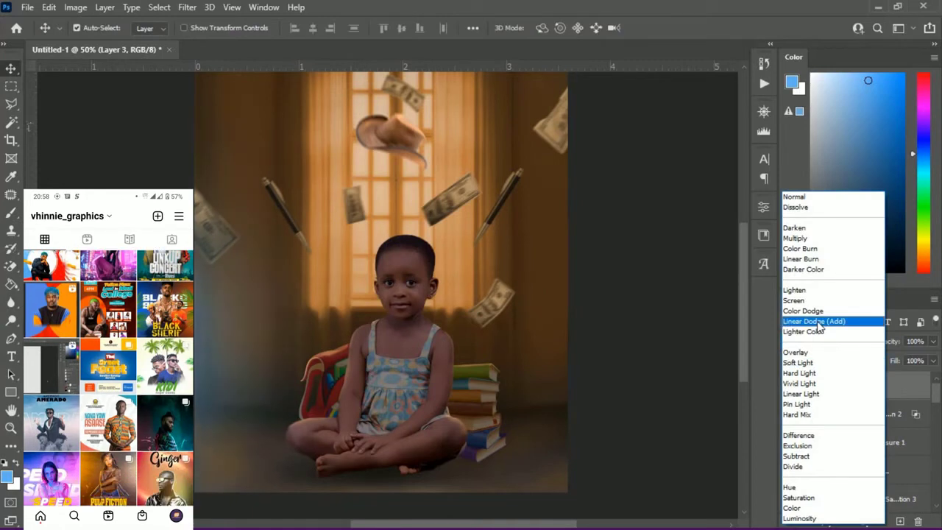
click(797, 301)
drag(205, 382, 242, 382)
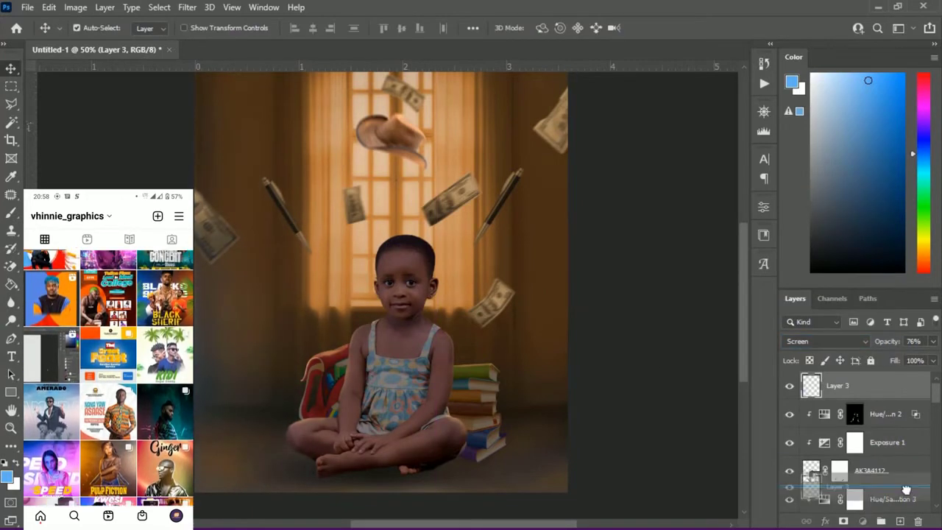
key(Delete)
scroll(850, 444, down, 2)
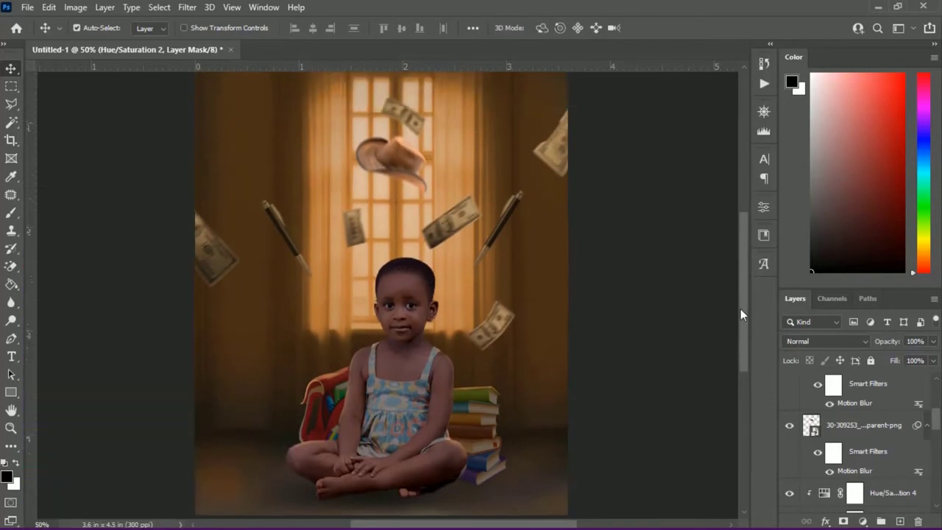
drag(741, 327, 743, 277)
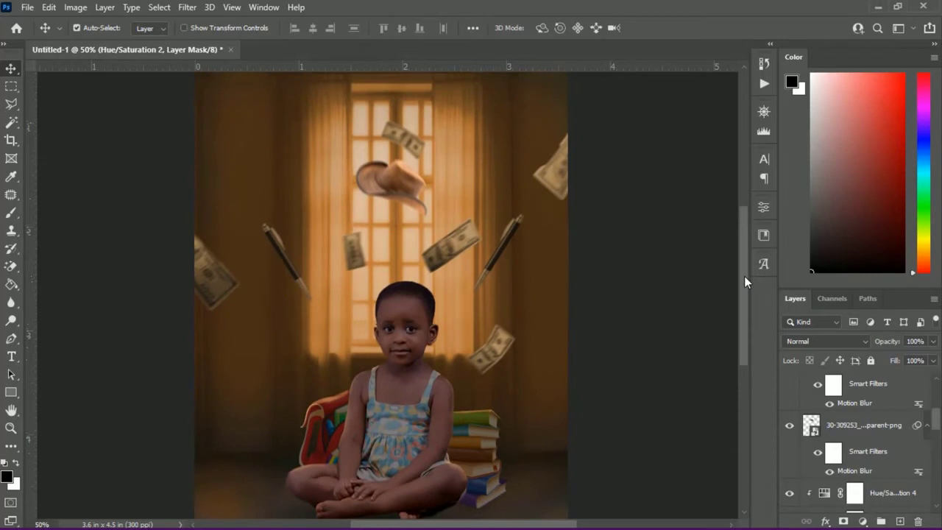
mouse_move(744, 282)
mouse_down()
mouse_move(735, 274)
mouse_move(752, 266)
mouse_move(743, 270)
mouse_up()
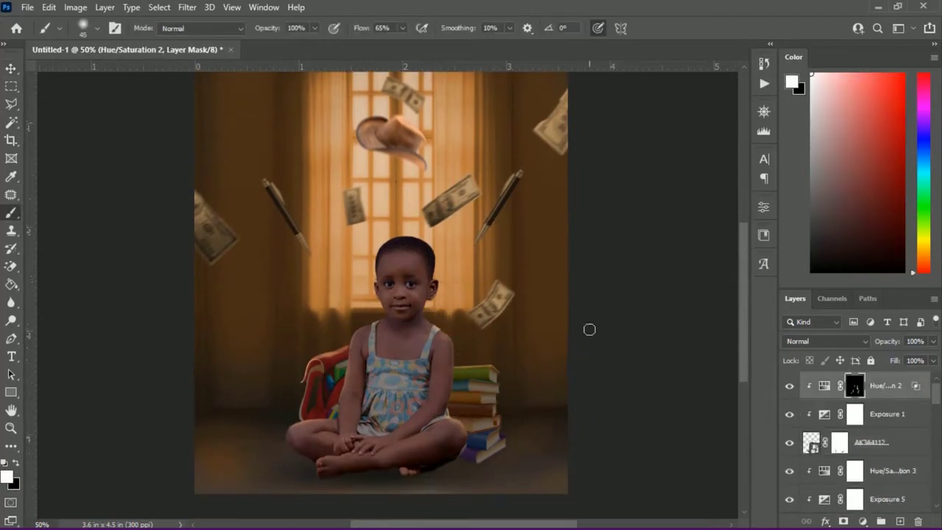
mouse_move(743, 301)
mouse_down()
mouse_move(752, 319)
mouse_move(737, 270)
mouse_move(740, 314)
mouse_move(738, 276)
mouse_move(745, 299)
mouse_up()
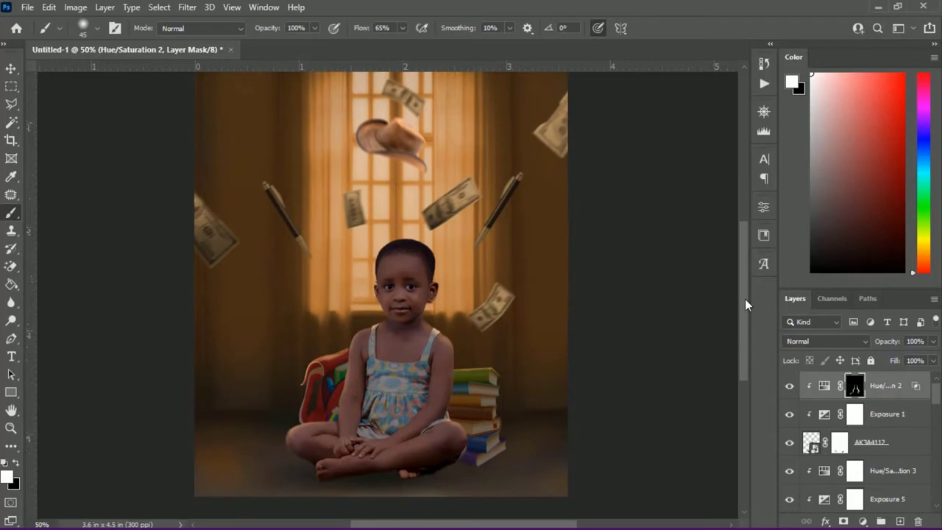
Fine-tune the child's clipped Exposure adjustment and brush black on part of its mask at 41% flow.
click(11, 69)
click(812, 442)
double_click(824, 414)
drag(619, 281, 614, 279)
click(739, 200)
click(11, 214)
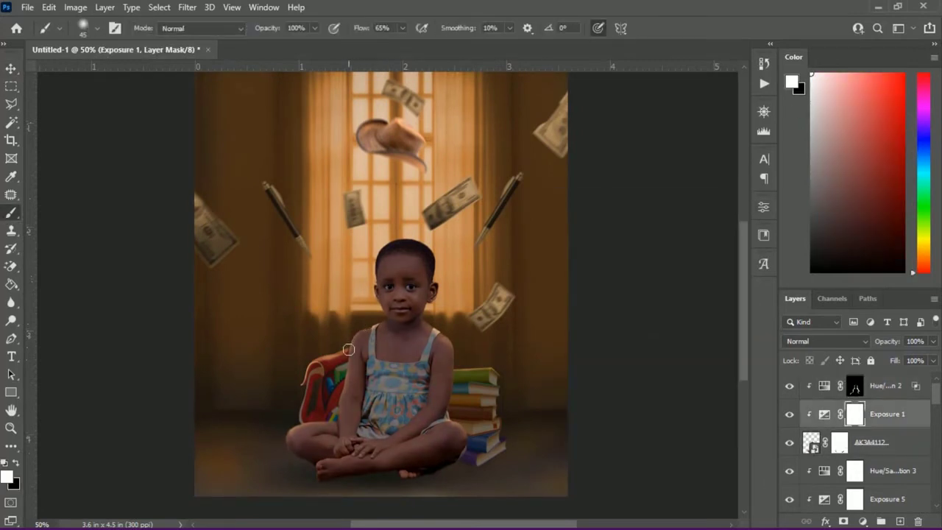
scroll(466, 414, down, 1)
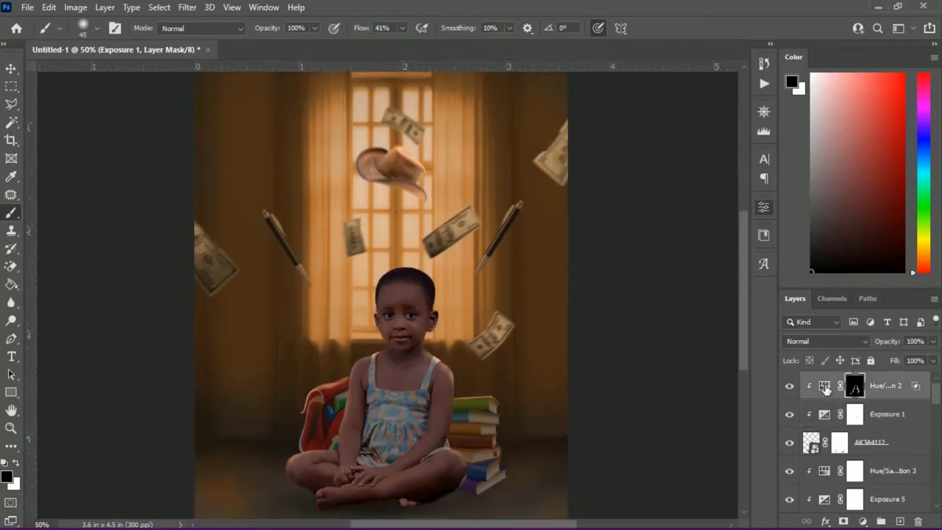
click(824, 385)
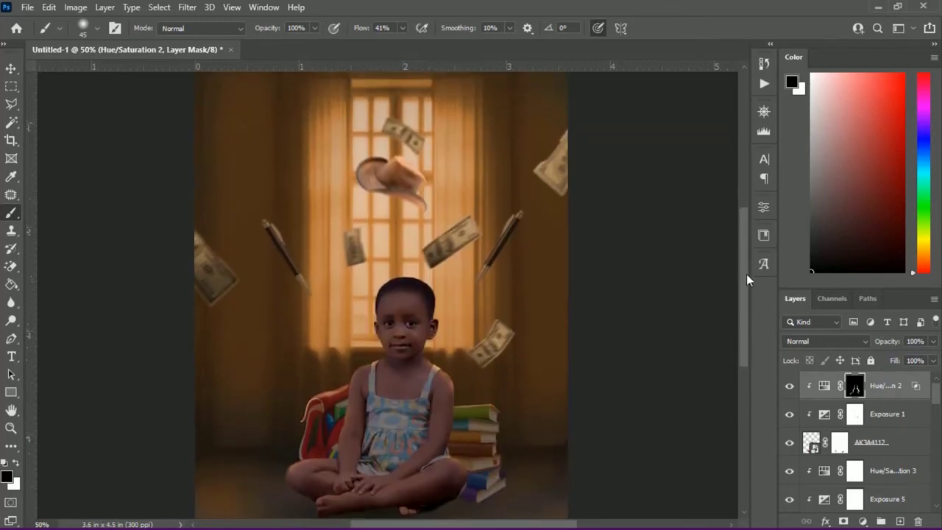
Add an empty layer directly above the Exposure adjustment clipped to the room background.
scroll(918, 414, down, 15)
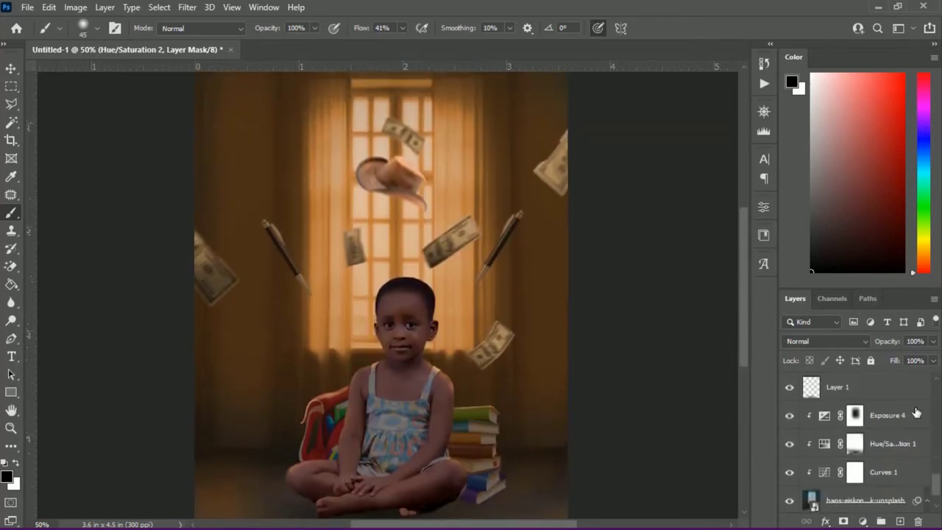
click(917, 414)
scroll(883, 423, up, 1)
click(790, 417)
click(790, 417)
scroll(856, 431, up, 4)
scroll(858, 431, down, 3)
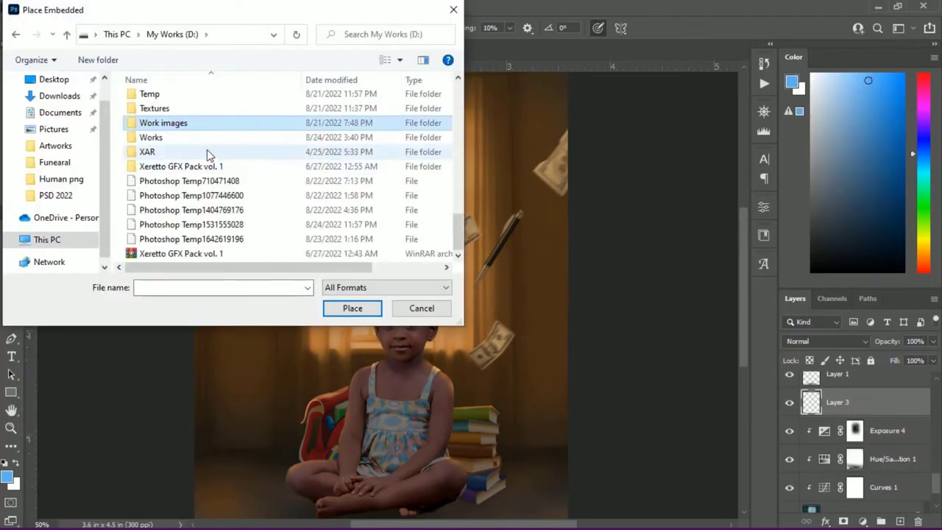
Place the TEAR texture from the Xeretto GFX Pack textures, blend it in Screen mode at 12% opacity and add a layer mask.
double_click(170, 248)
double_click(164, 208)
scroll(221, 184, down, 5)
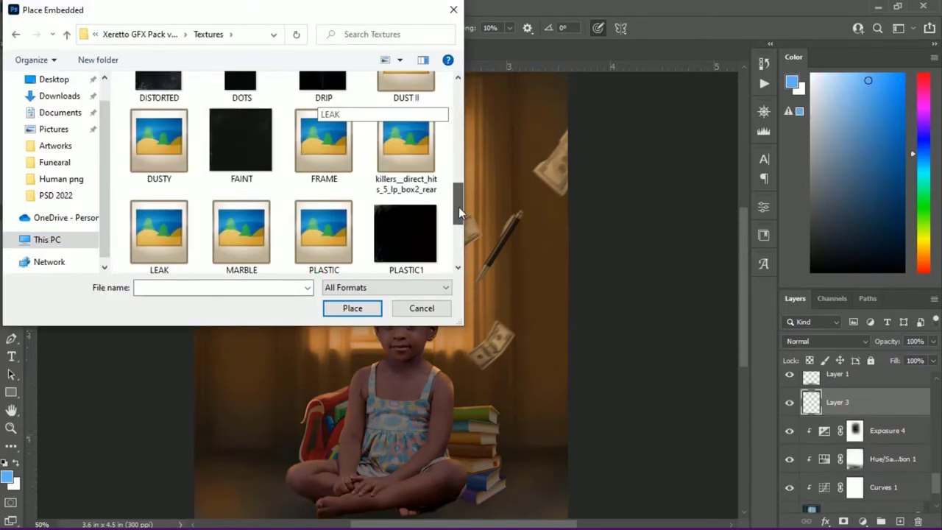
double_click(238, 221)
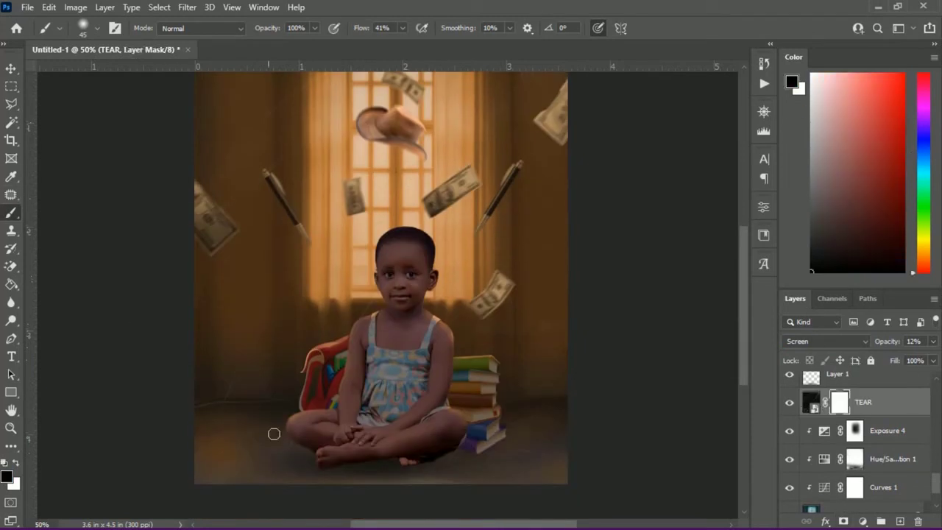
Add a Color Balance adjustment above all layers, shifting the midtones toward red, green (about +12) and blue.
scroll(745, 278, up, 2)
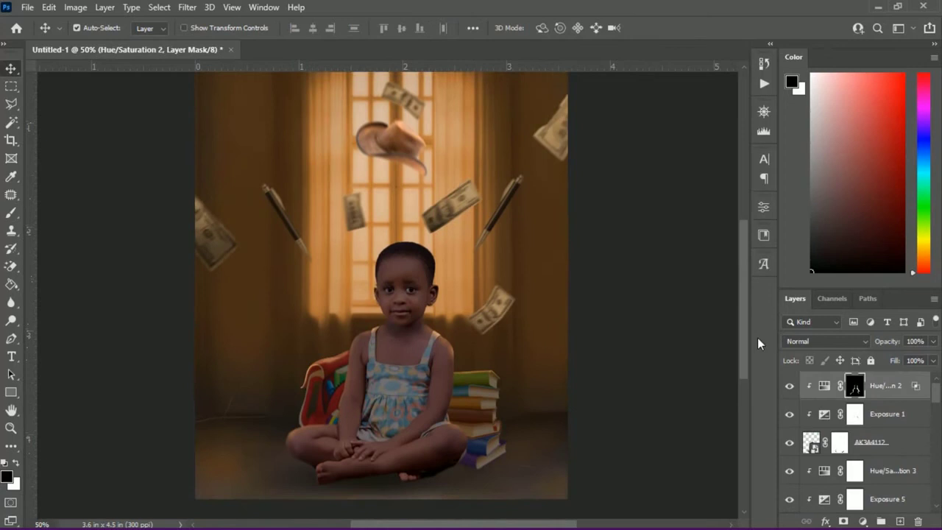
click(862, 521)
click(854, 400)
mouse_move(627, 321)
mouse_down()
mouse_move(617, 322)
mouse_move(636, 323)
mouse_up()
drag(628, 278, 635, 301)
drag(634, 323, 630, 322)
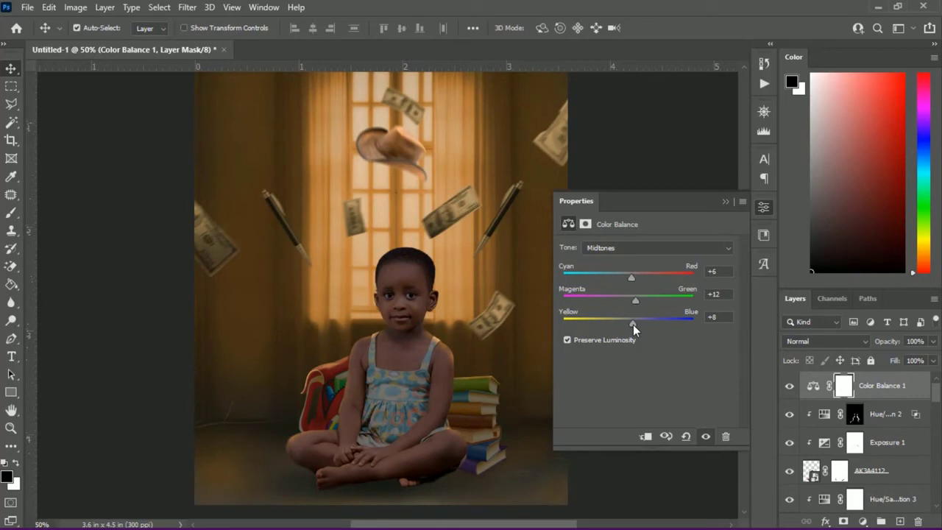
drag(633, 276, 636, 277)
drag(636, 301, 635, 301)
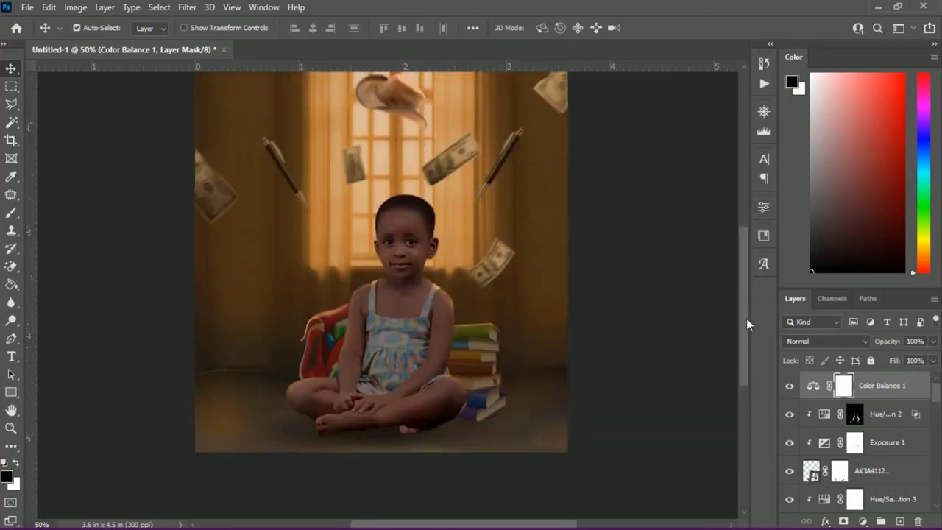
Select Layer 2 below the child and adjust it with Free Transform.
scroll(746, 318, down, 2)
scroll(867, 457, down, 3)
click(867, 442)
key(ctrl+t)
key(Return)
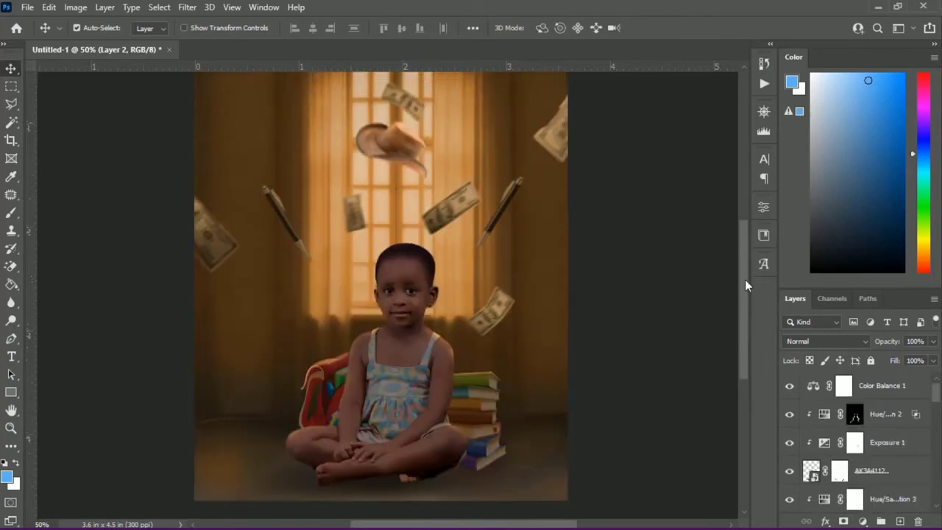
Stamp all visible layers into a new top layer and convert it to a smart object.
scroll(745, 279, up, 2)
scroll(743, 292, down, 3)
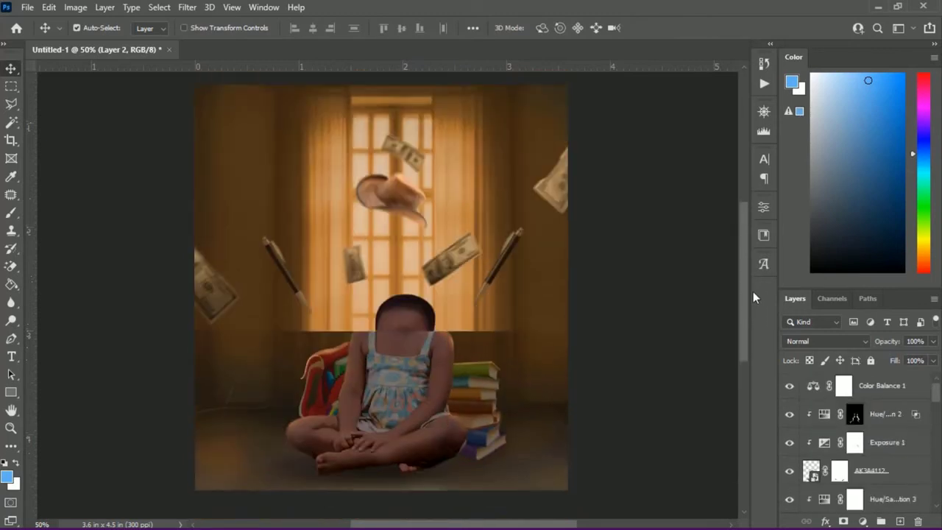
scroll(745, 294, up, 2)
key(ctrl+shift+alt+e)
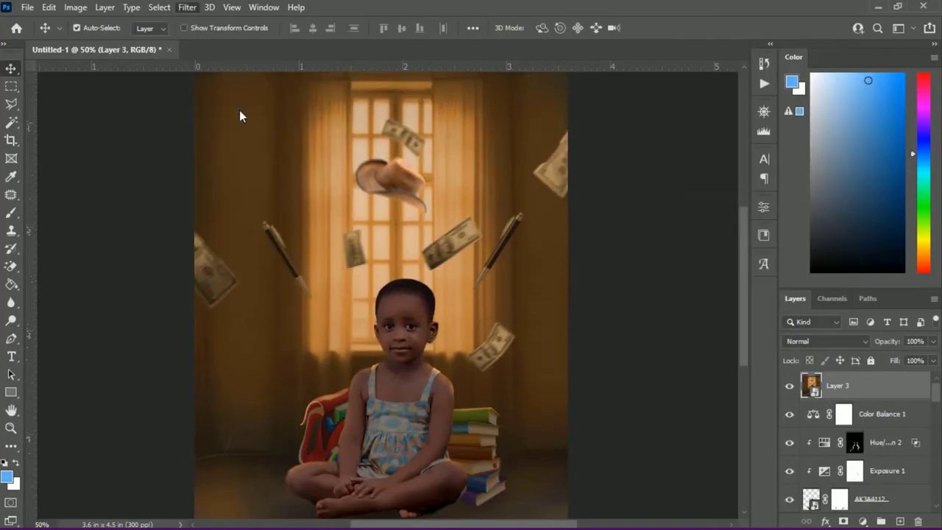
Open the merged layer in the Camera Raw Filter and set Exposure +0.15, Contrast +17, Highlights +36, Shadows -3, Texture +21 and Clarity about +11.
key(ctrl+shift+a)
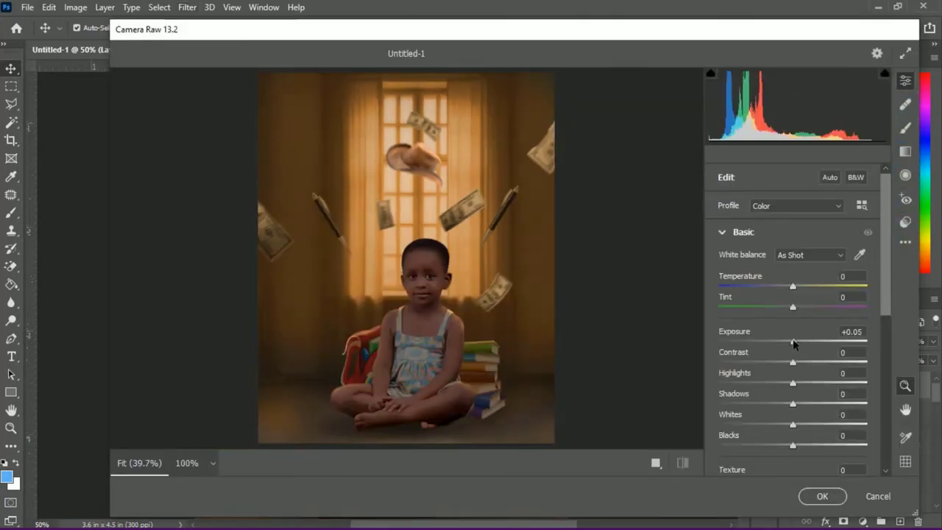
mouse_move(793, 382)
mouse_down()
mouse_move(819, 383)
mouse_move(790, 403)
mouse_move(807, 382)
mouse_up()
scroll(891, 301, down, 1)
scroll(794, 385, down, 1)
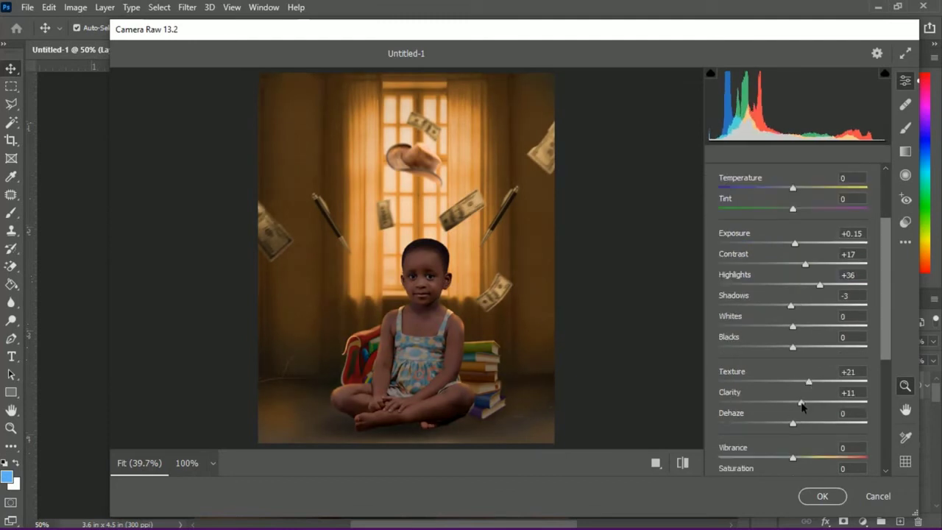
Set the Color Mixer luminance to Reds -47, Oranges -1, Yellows +30, Aquas -18 and Blues about +8.
scroll(796, 430, down, 4)
click(802, 379)
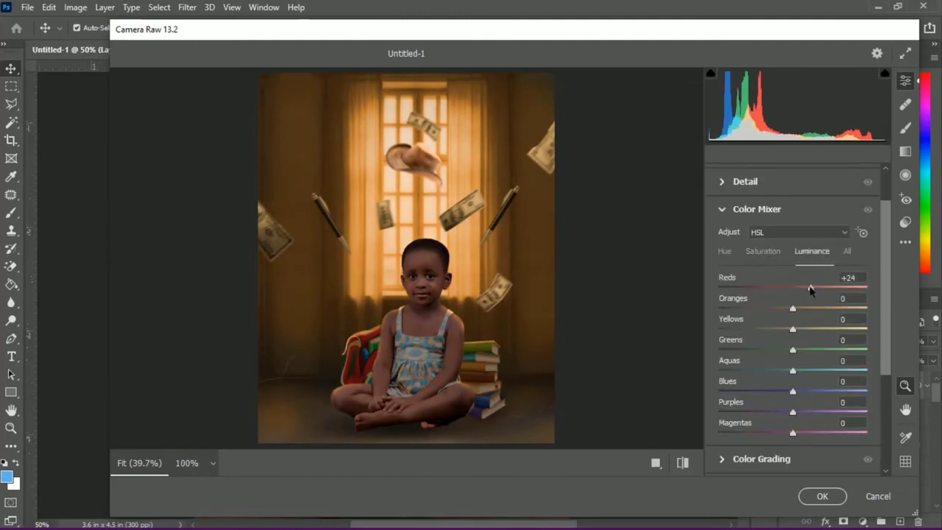
drag(799, 312, 792, 308)
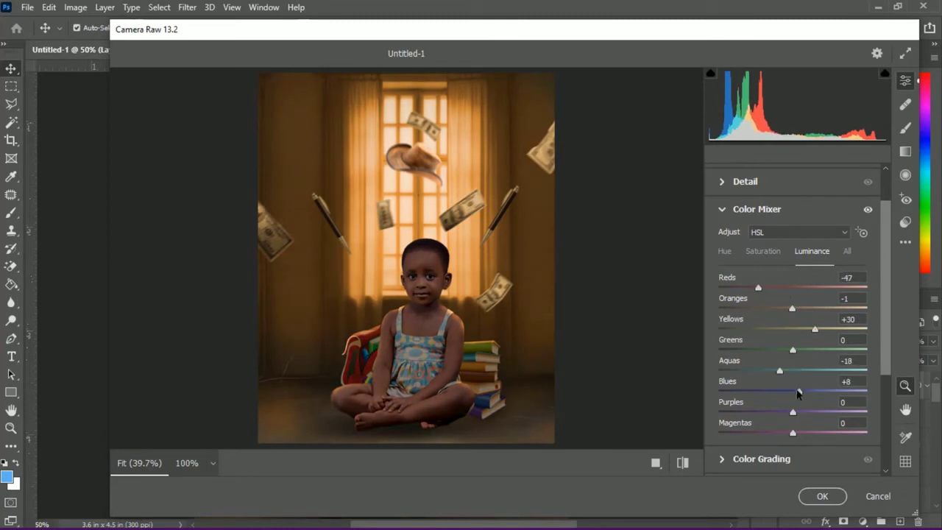
Adjust the Color Mixer's red and orange saturation and shift its hues, with Reds hue at about +48.
click(763, 251)
drag(840, 294, 798, 311)
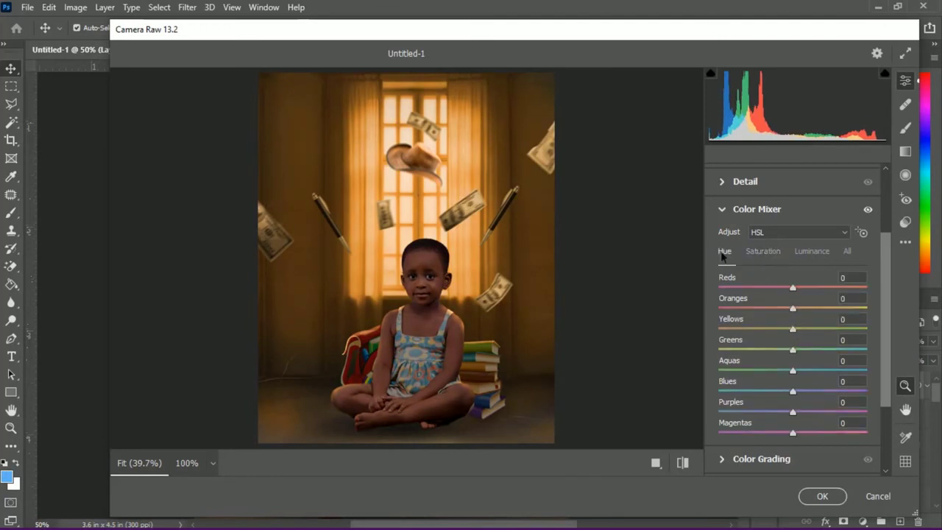
drag(822, 292, 785, 310)
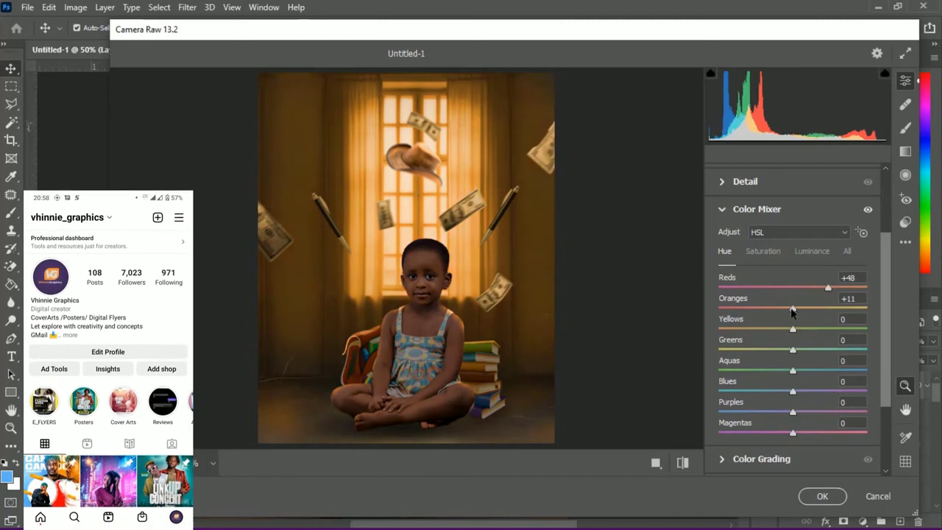
drag(793, 351, 788, 396)
Color-grade the midtones toward orange and the highlights to hue 9 with saturation 32.
click(736, 209)
click(728, 341)
drag(809, 273, 807, 264)
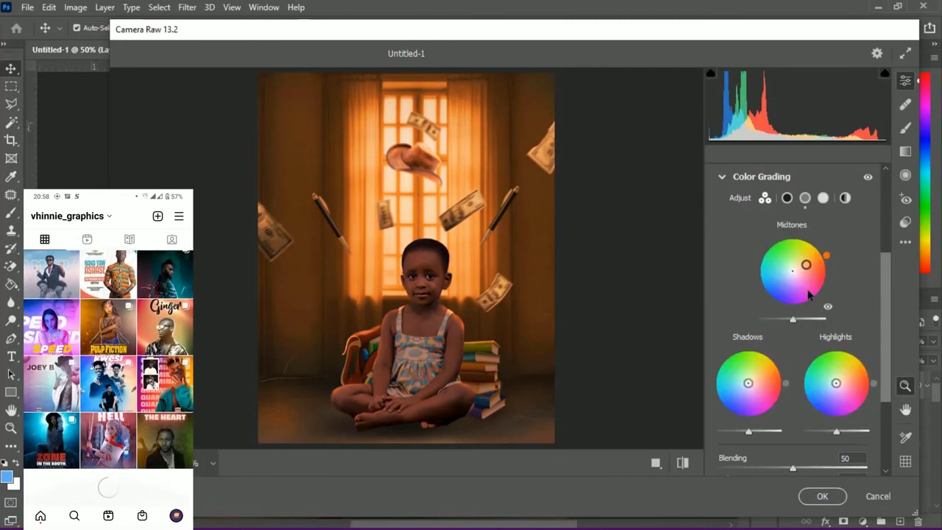
mouse_move(747, 384)
mouse_down()
mouse_move(748, 423)
mouse_move(748, 392)
mouse_move(759, 388)
mouse_move(738, 396)
mouse_move(749, 383)
mouse_up()
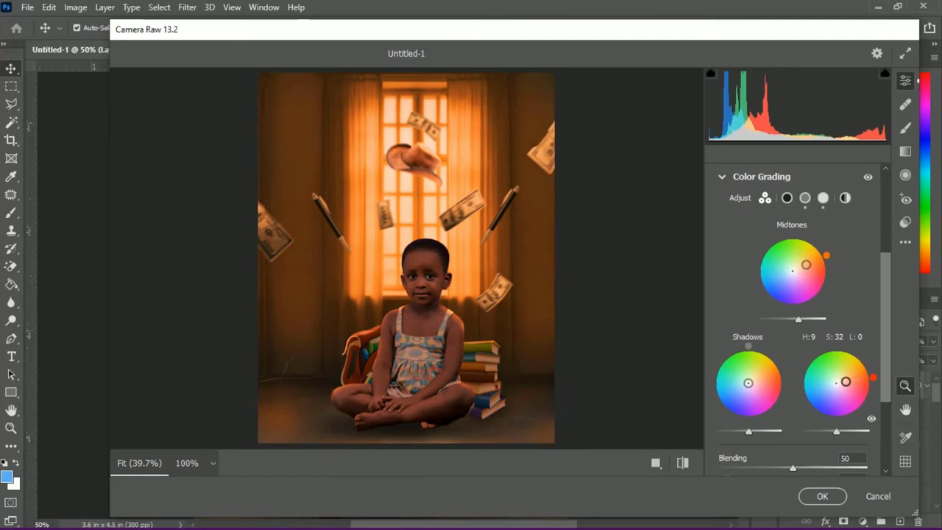
click(723, 179)
click(187, 464)
click(157, 466)
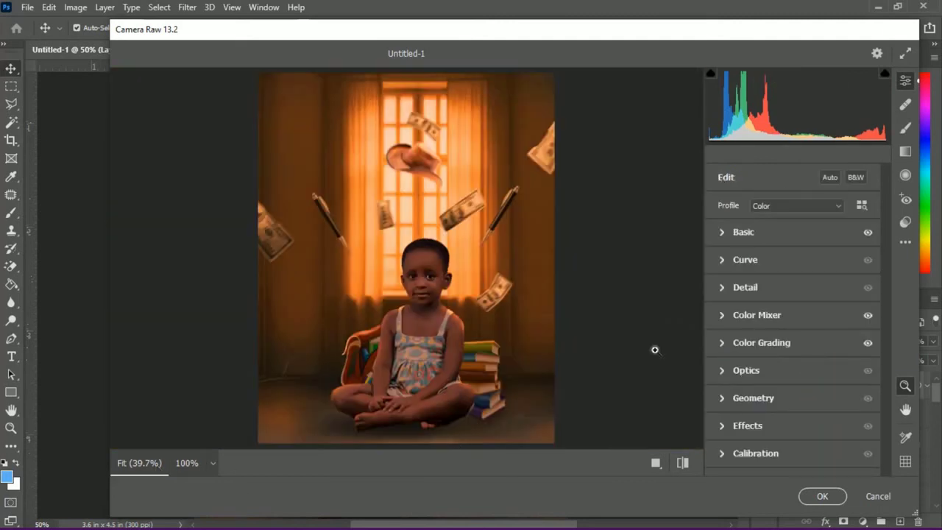
Calibrate hue/saturation to Red Primary -24/-33, Green Primary +21/+19 and Blue Primary about -10/-8, compare before and after, and apply the filter.
click(755, 453)
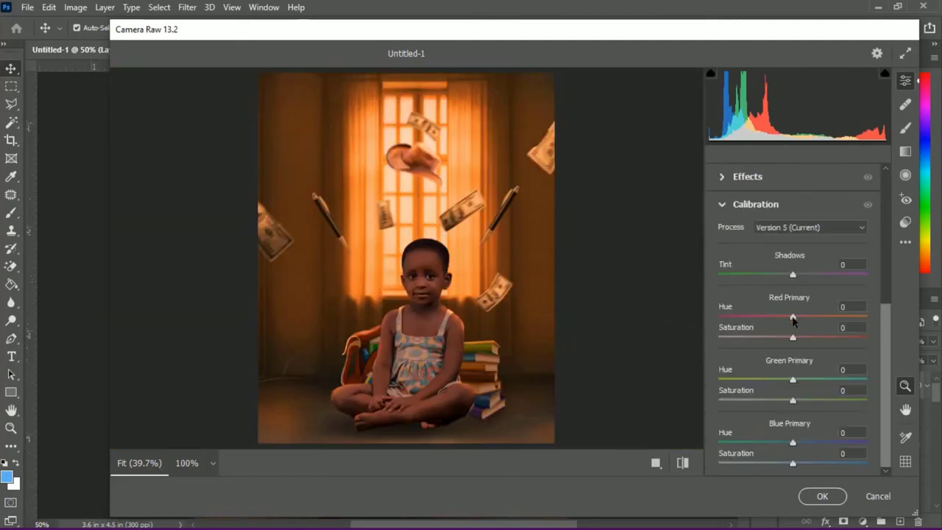
drag(793, 316, 775, 318)
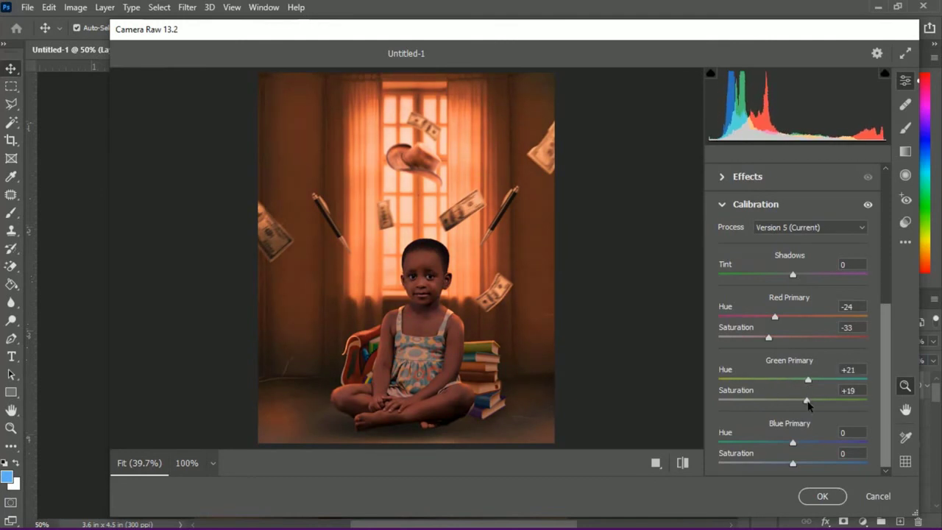
drag(812, 443, 774, 443)
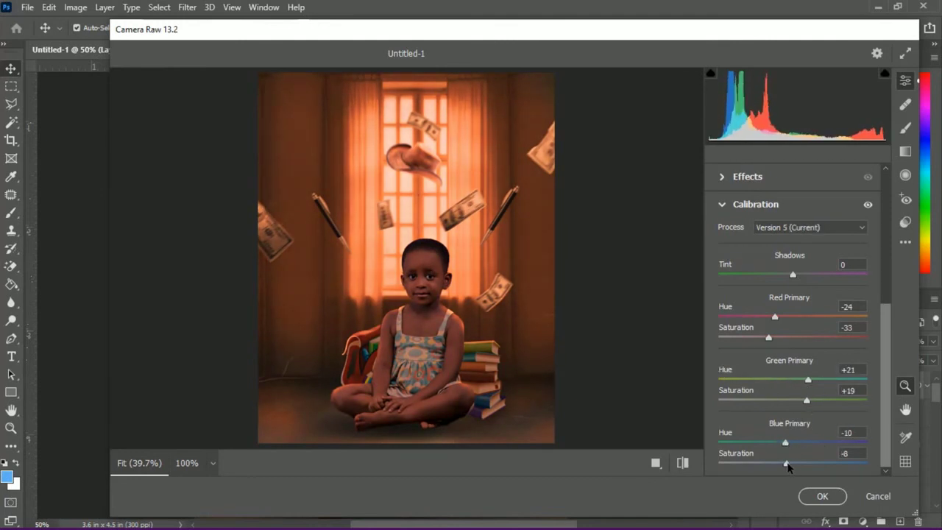
click(684, 463)
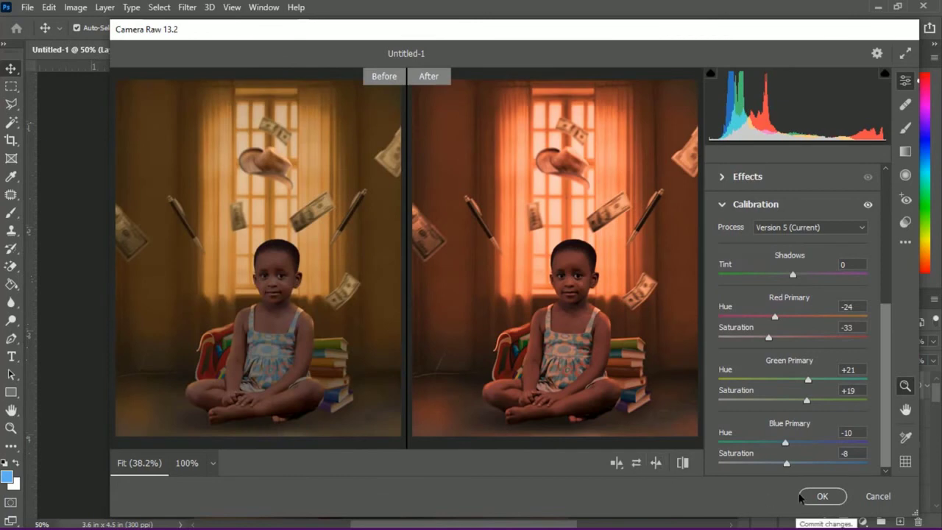
click(815, 498)
scroll(744, 333, up, 2)
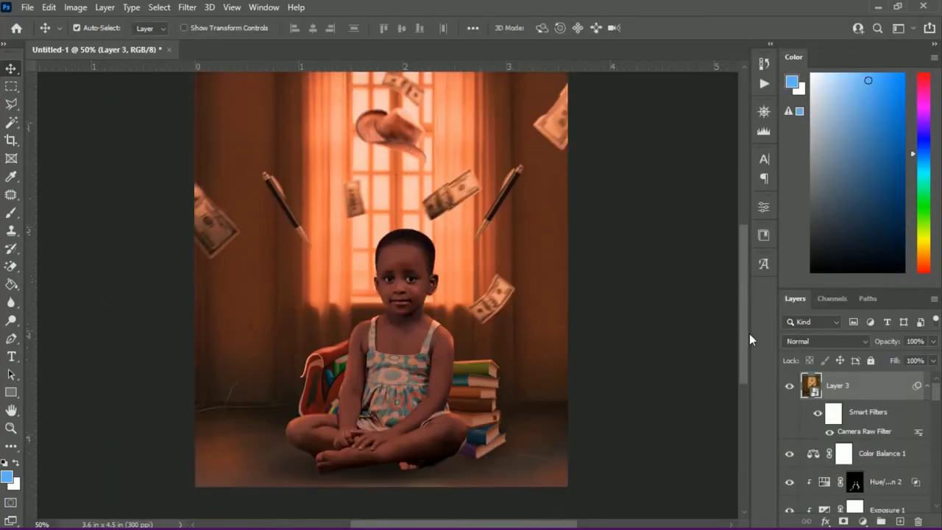
Save the document as the Photoshop file "Birthday girl Manipulation" in the PSD 2022 folder on drive D.
click(65, 196)
key(w)
double_click(168, 184)
double_click(168, 202)
click(176, 278)
click(65, 195)
key(p)
double_click(156, 212)
triple_click(185, 259)
text(Birthday girl Manipulation)
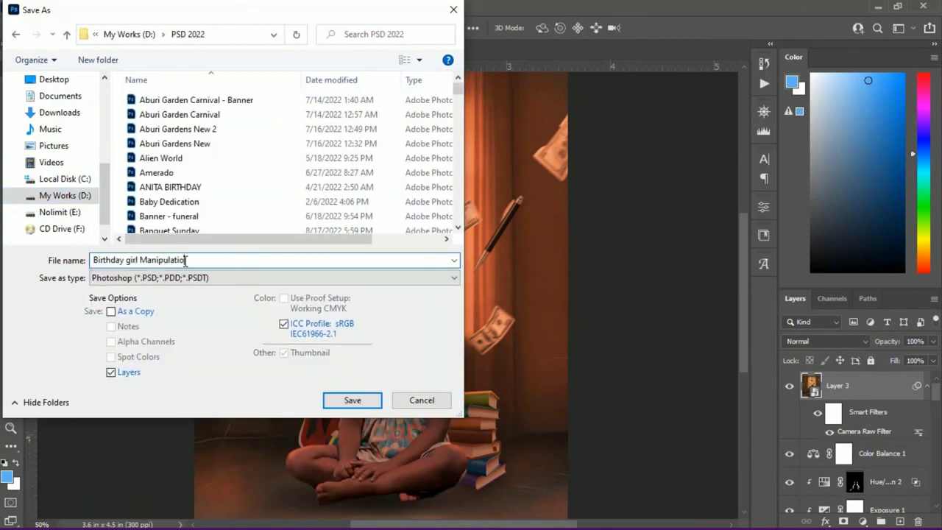
click(352, 400)
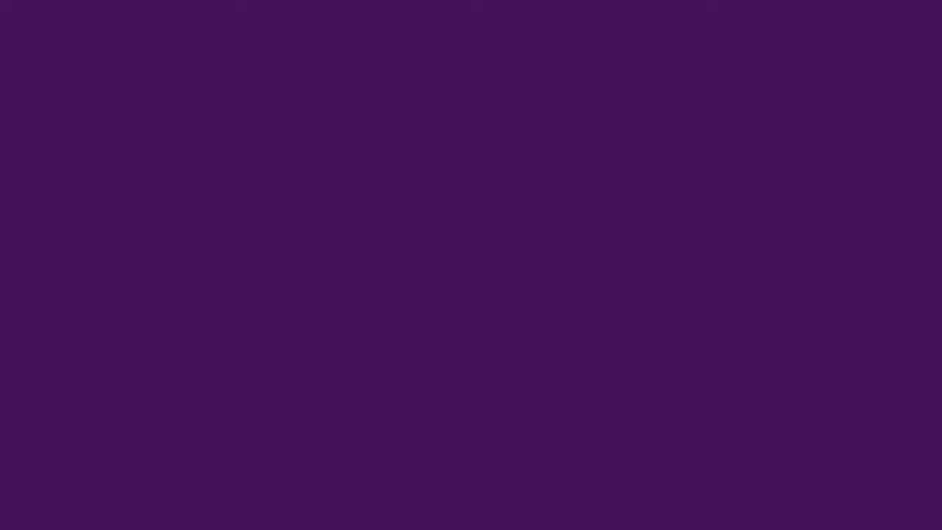